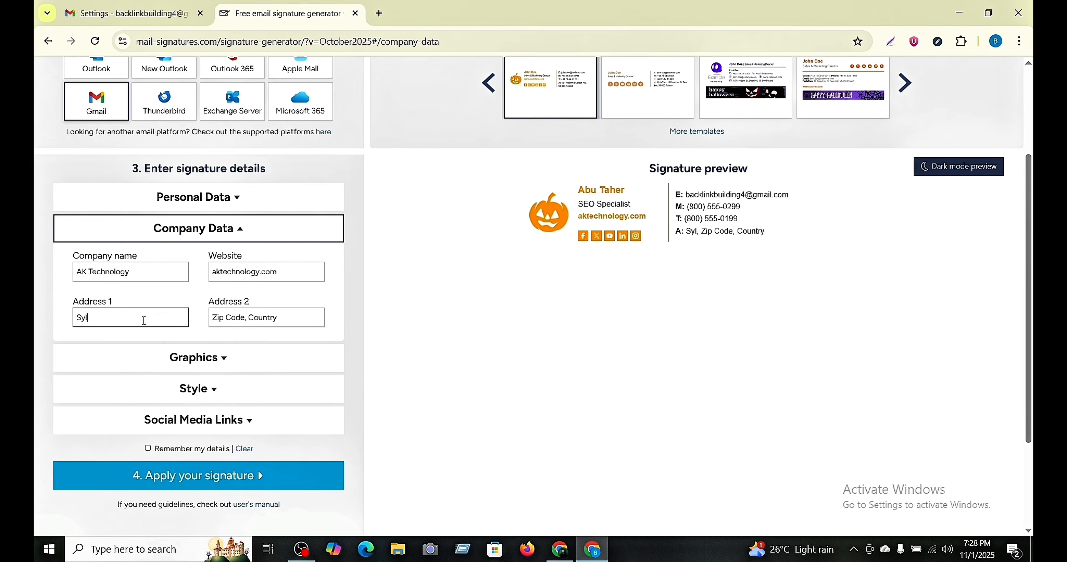
Complete the Address 1 field with the company's city and country, and expand the signature's Graphics details.
{"action": "type", "text": ",Bangladesh"}
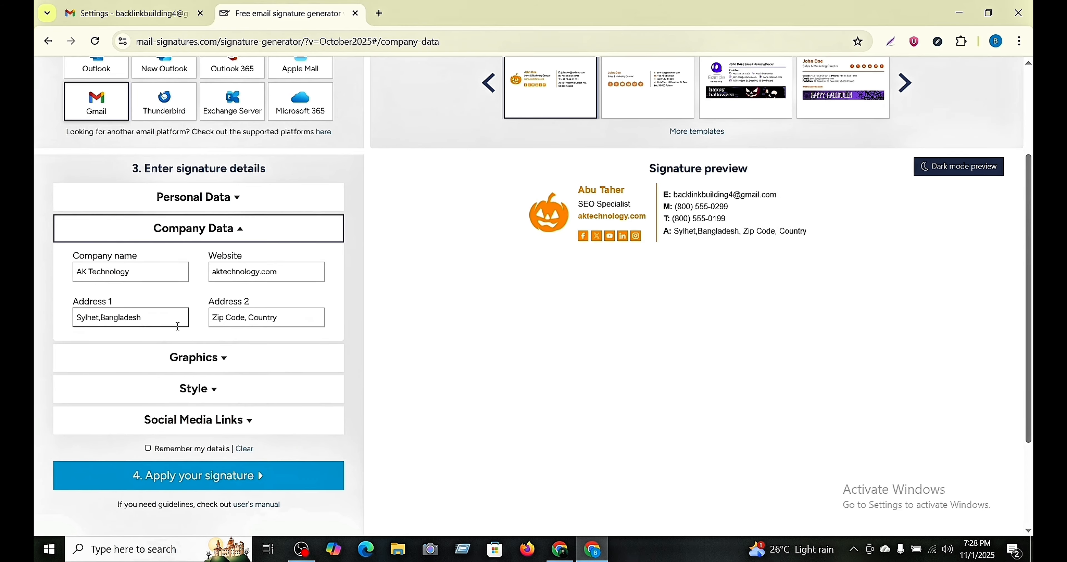
{"action": "left_click", "coordinate": [212, 360]}
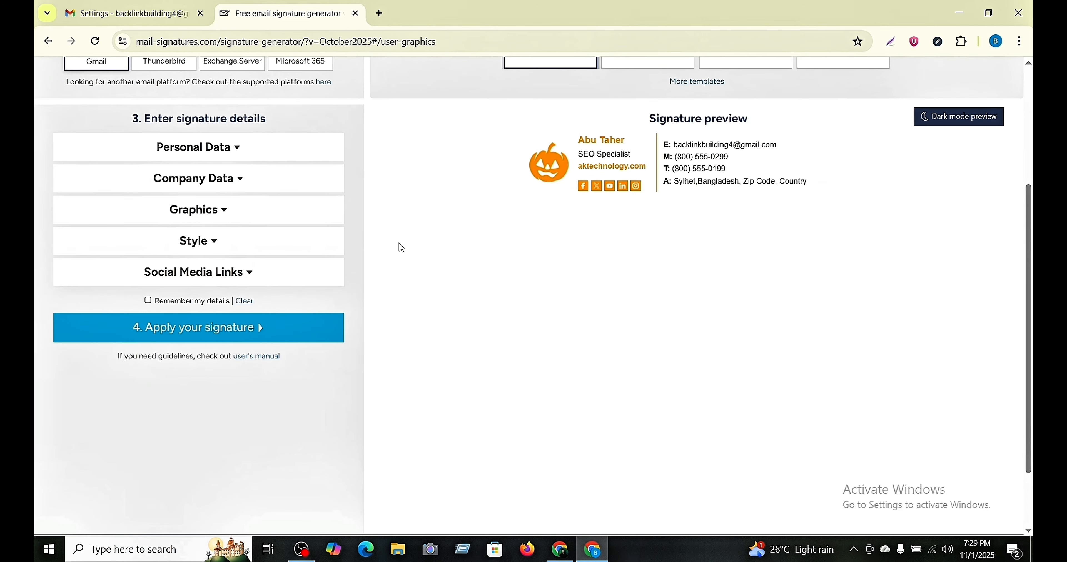
{"action": "left_click", "coordinate": [225, 215]}
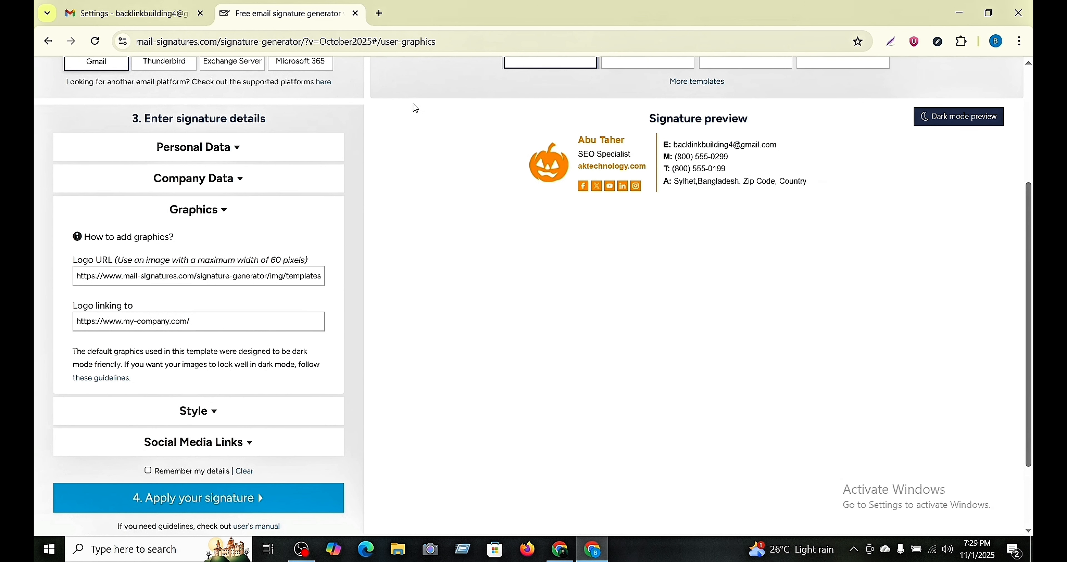
{"action": "left_click", "coordinate": [161, 5]}
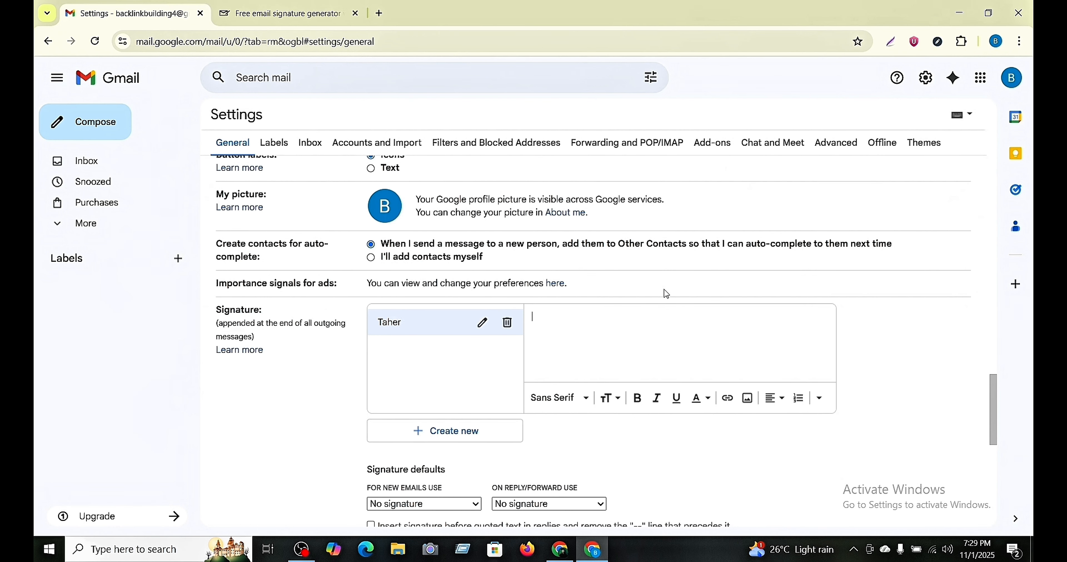
{"action": "scroll", "coordinate": [666, 294], "scroll_direction": "down", "scroll_amount": 1}
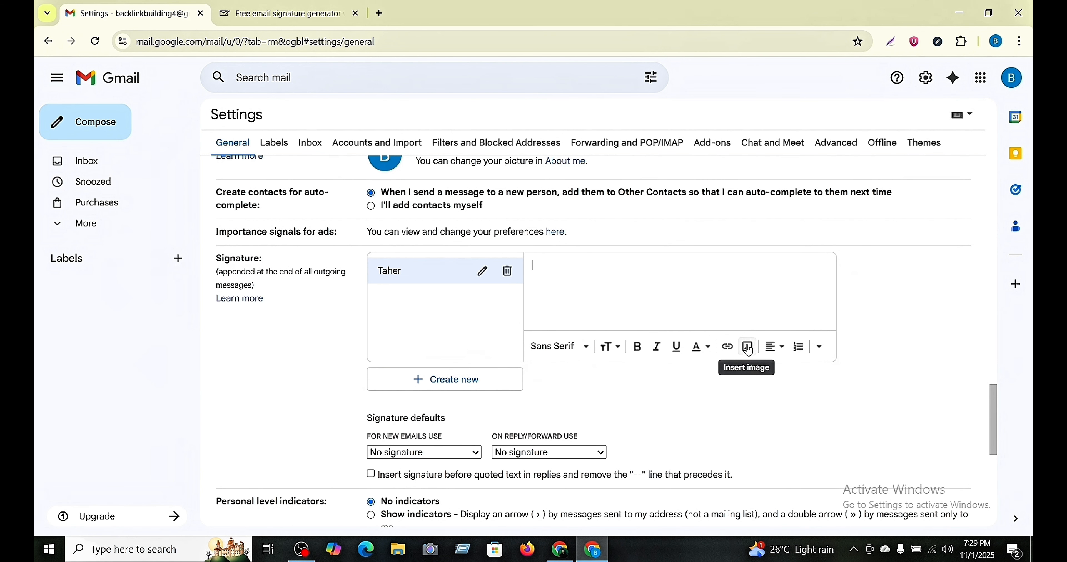
{"action": "left_click", "coordinate": [748, 347]}
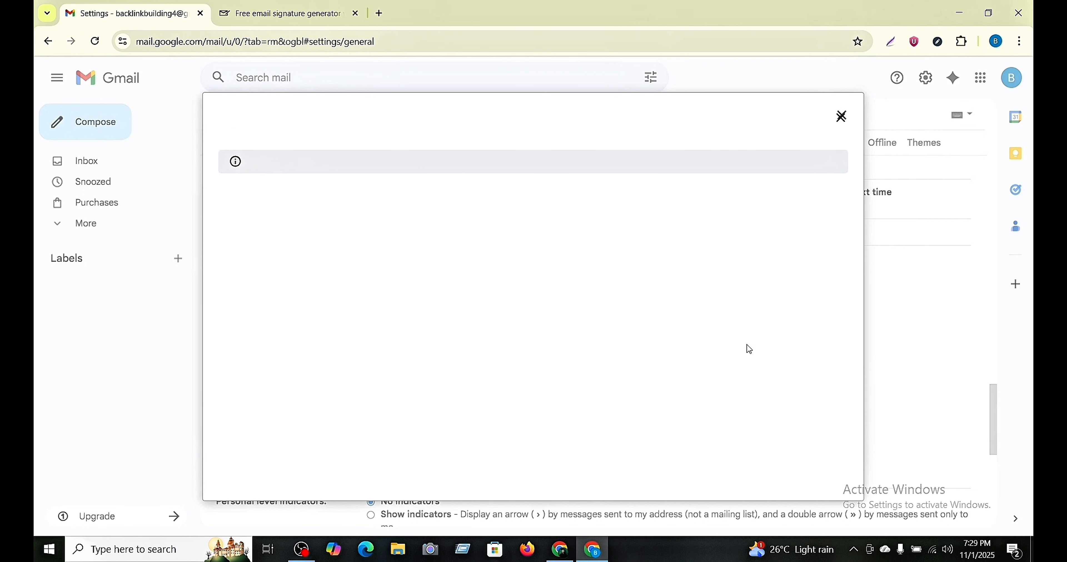
{"action": "left_click", "coordinate": [334, 162]}
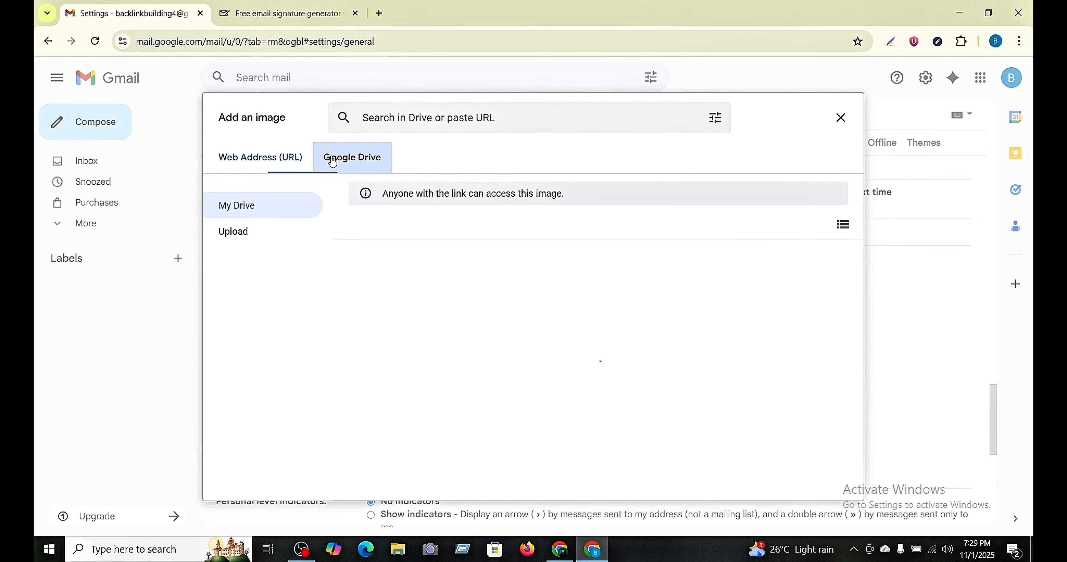
{"action": "left_click", "coordinate": [261, 232]}
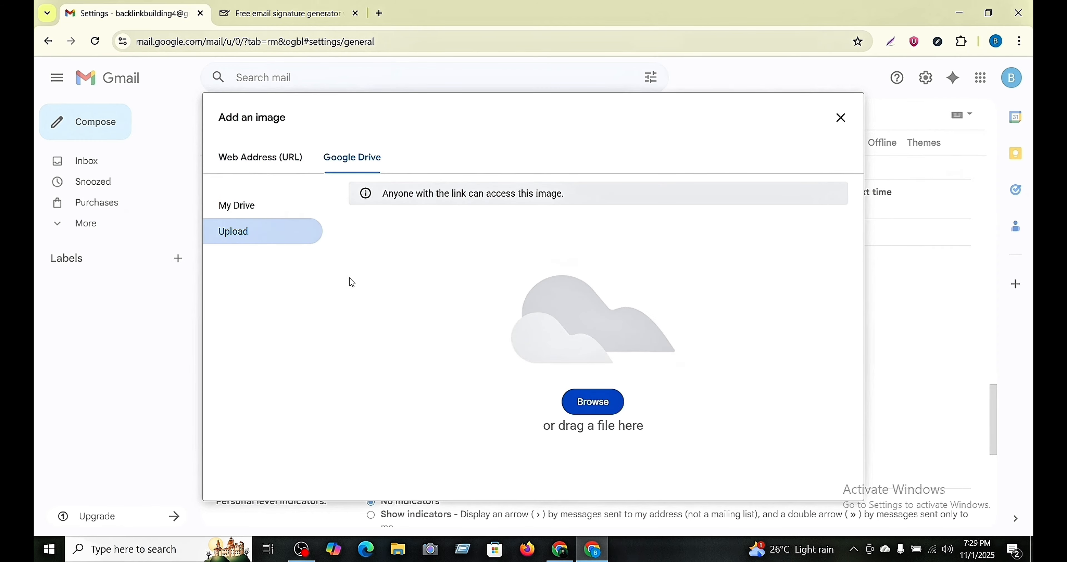
{"action": "left_click", "coordinate": [593, 402]}
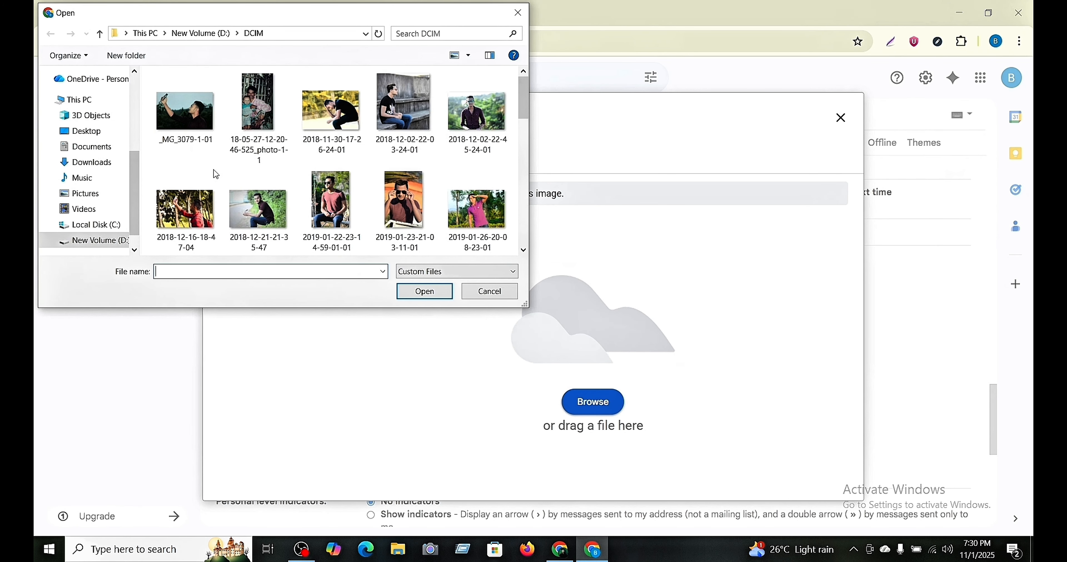
{"action": "scroll", "coordinate": [266, 174], "scroll_direction": "down", "scroll_amount": 2}
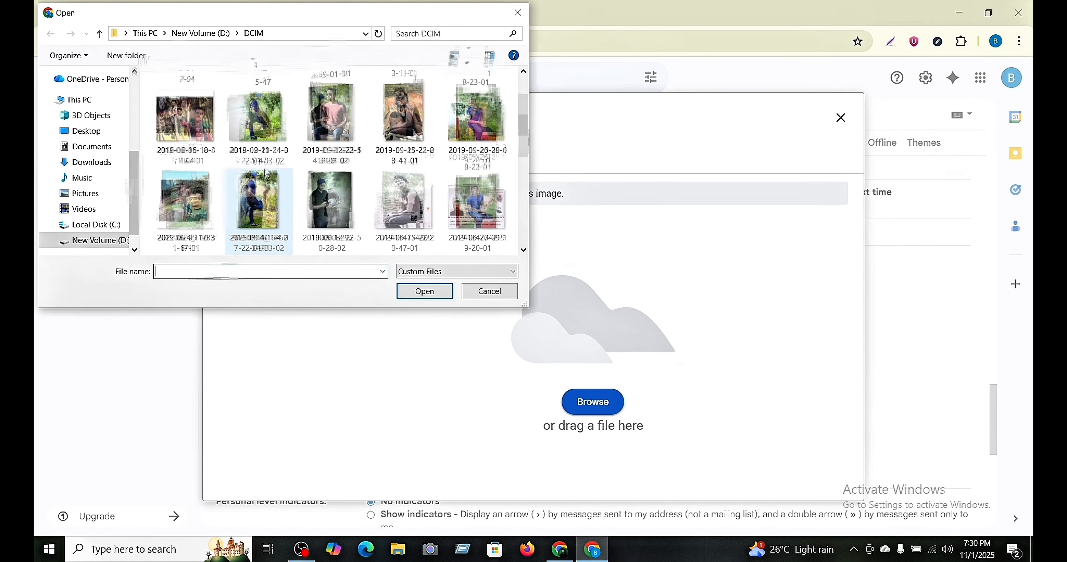
{"action": "scroll", "coordinate": [265, 174], "scroll_direction": "down", "scroll_amount": 3}
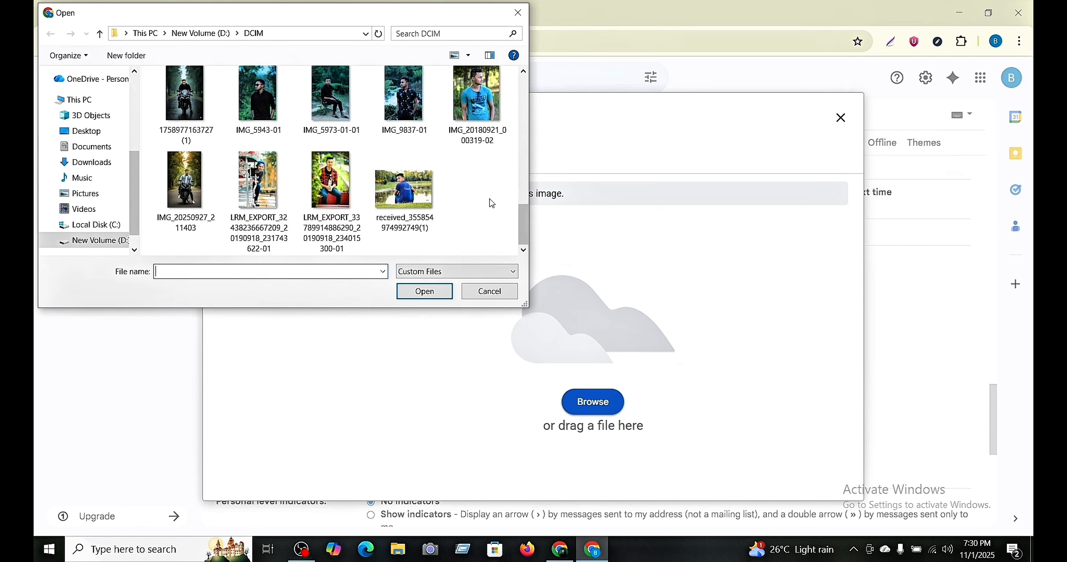
{"action": "scroll", "coordinate": [492, 203], "scroll_direction": "up", "scroll_amount": 1}
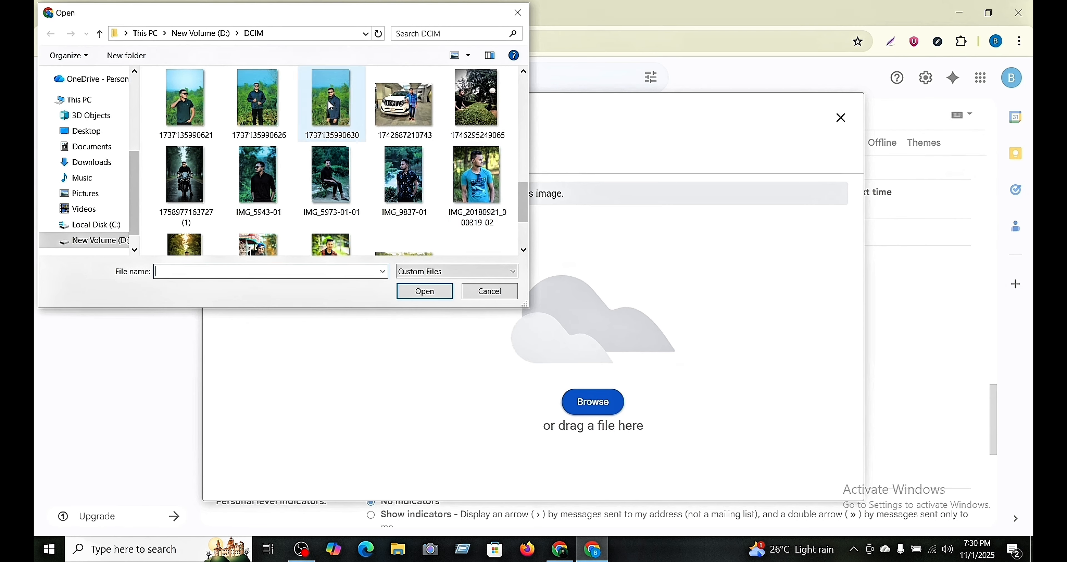
{"action": "left_click", "coordinate": [517, 12]}
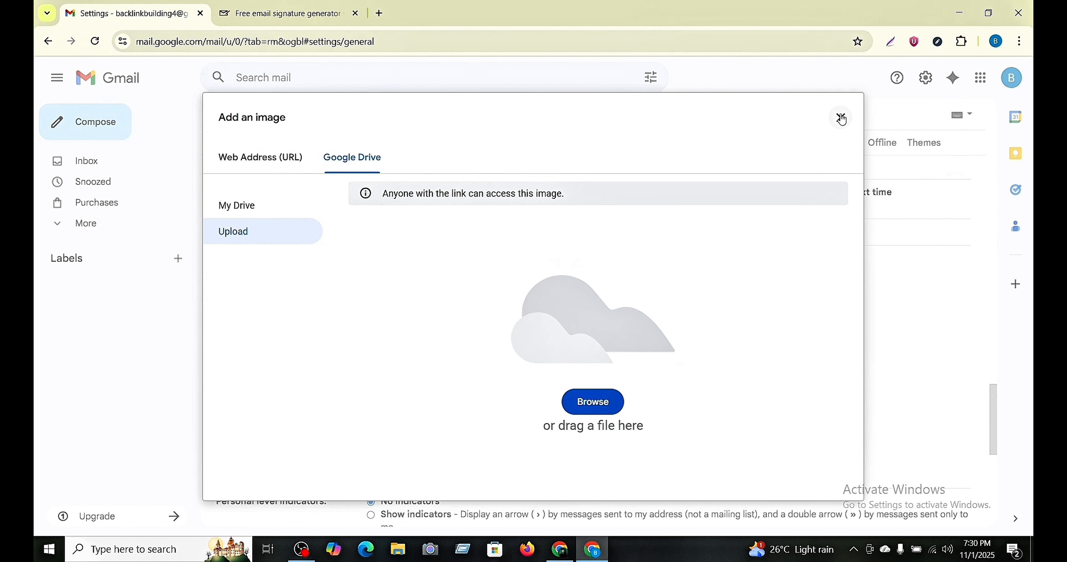
Search Google for "circle crop photo" in a new tab and open the imageonline.co circle-cropping tool.
{"action": "left_click", "coordinate": [377, 12]}
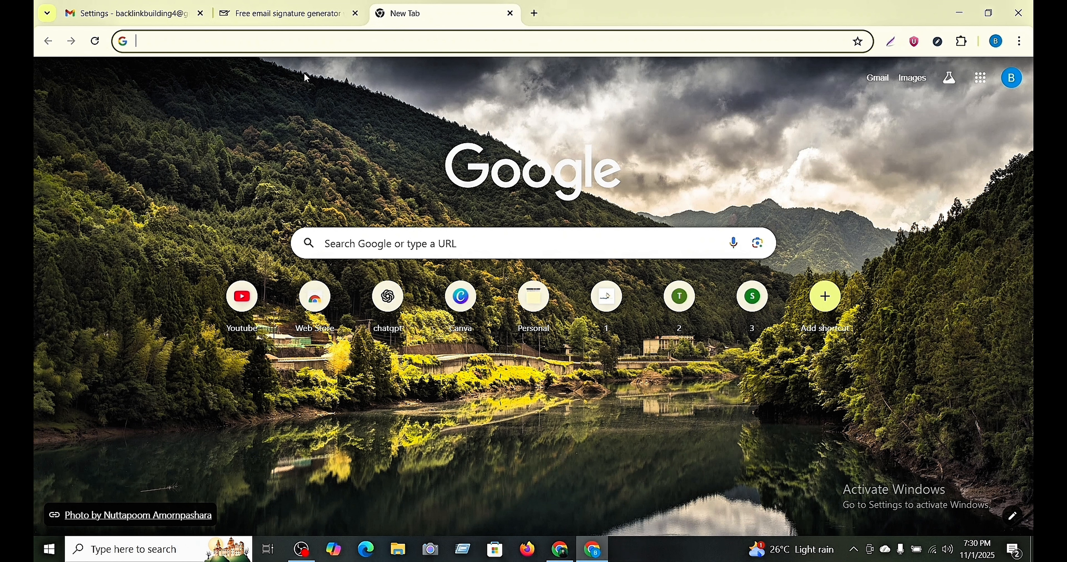
{"action": "type", "text": "ci"}
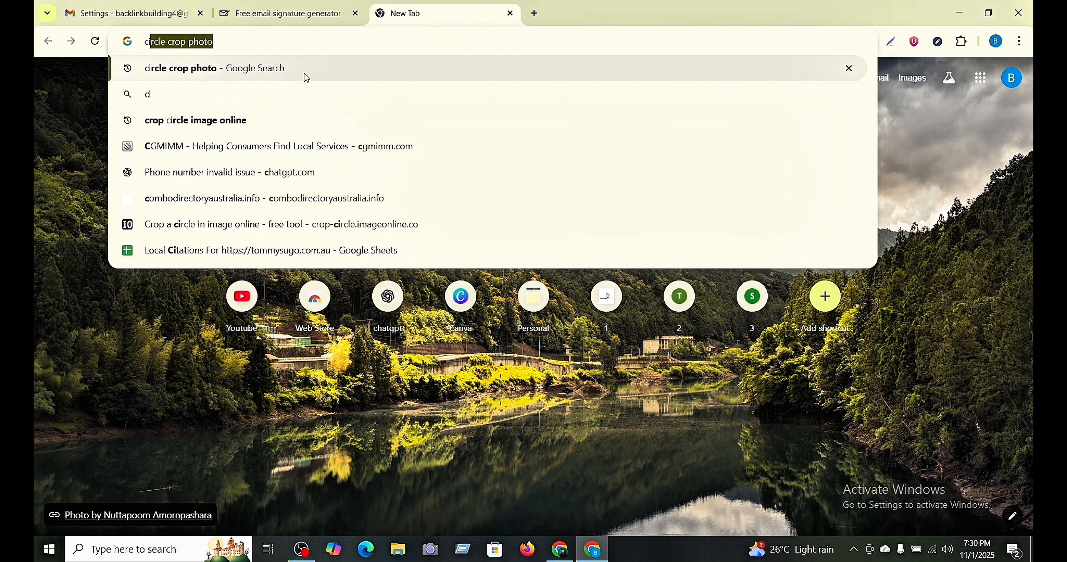
{"action": "type", "text": "rcle crop photo"}
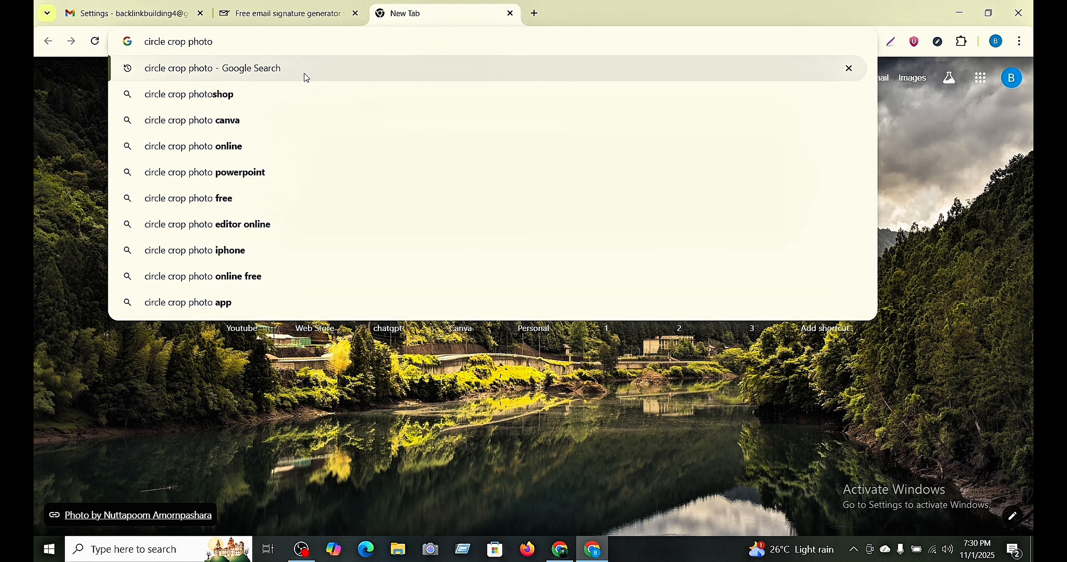
{"action": "key", "text": "Return"}
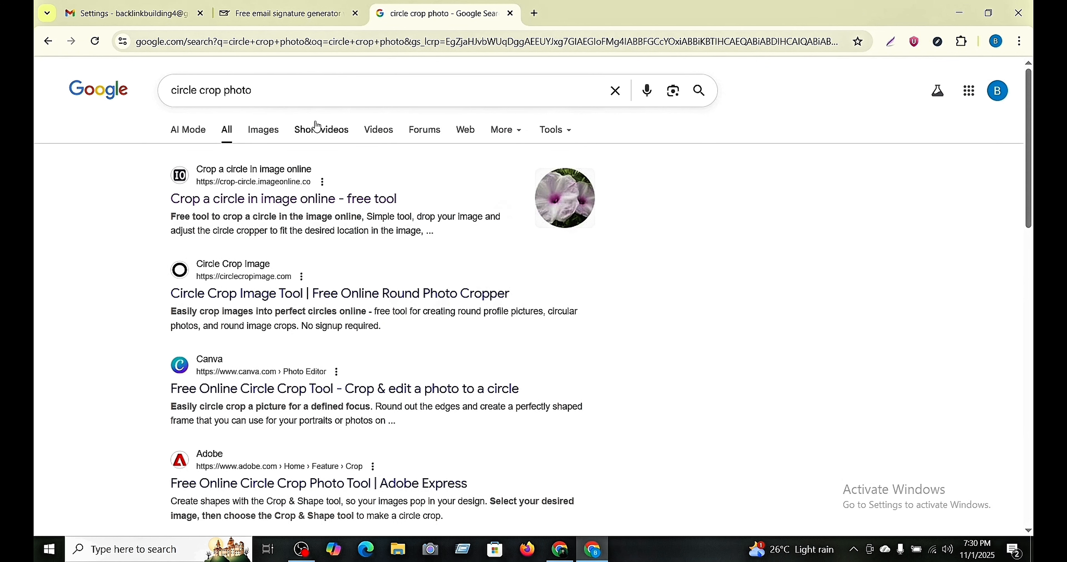
{"action": "left_click", "coordinate": [214, 202]}
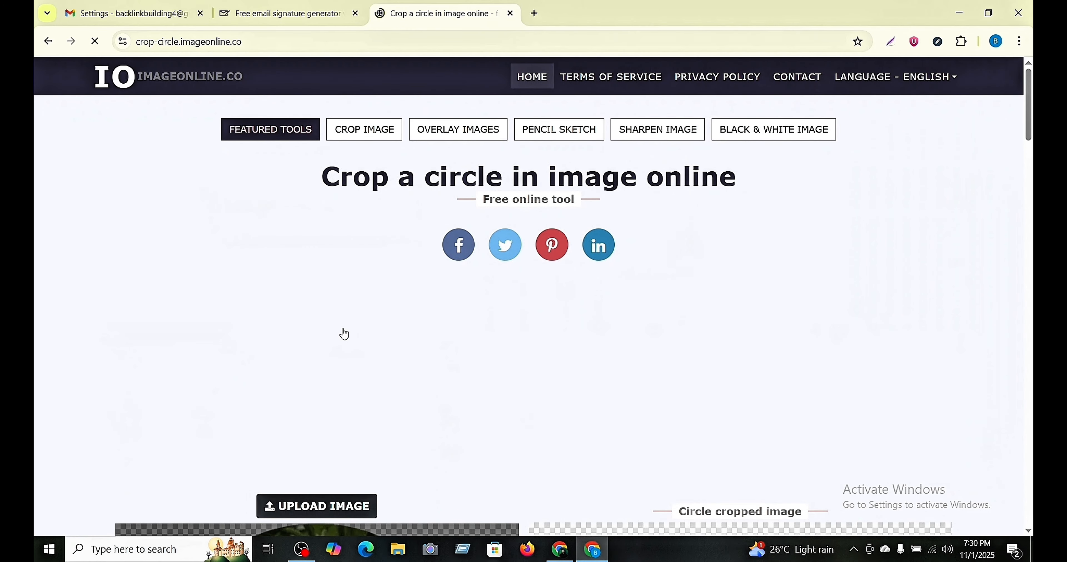
Crop the portrait photo to a circle framing the whole head and collar, and download the cropped image.
{"action": "scroll", "coordinate": [345, 334], "scroll_direction": "down", "scroll_amount": 4}
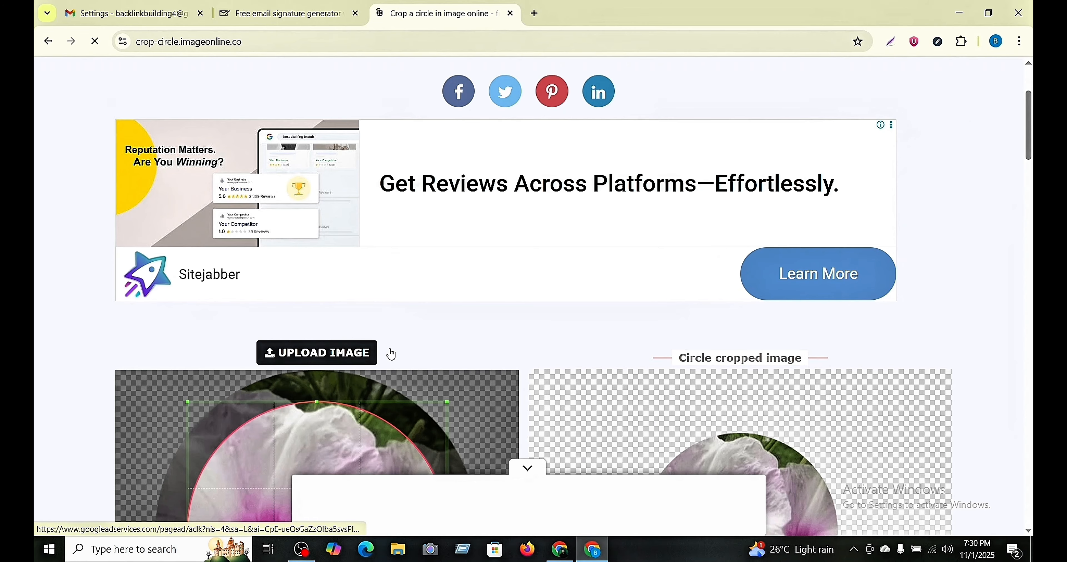
{"action": "scroll", "coordinate": [388, 352], "scroll_direction": "down", "scroll_amount": 2}
{"action": "scroll", "coordinate": [392, 346], "scroll_direction": "down", "scroll_amount": 1}
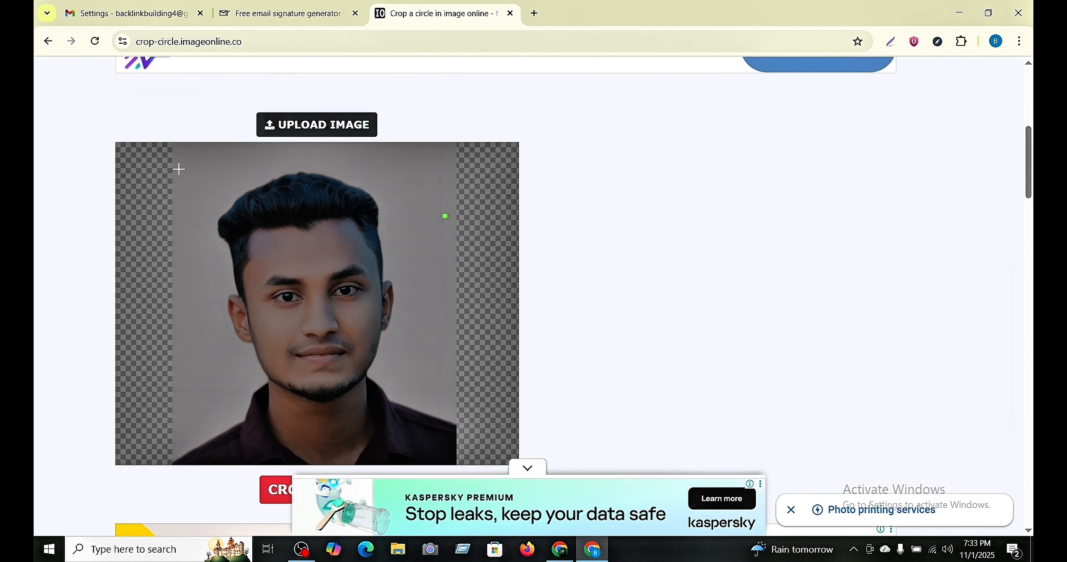
{"action": "left_click_drag", "start_coordinate": [179, 169], "coordinate": [458, 448]}
{"action": "left_click_drag", "start_coordinate": [351, 360], "coordinate": [345, 359]}
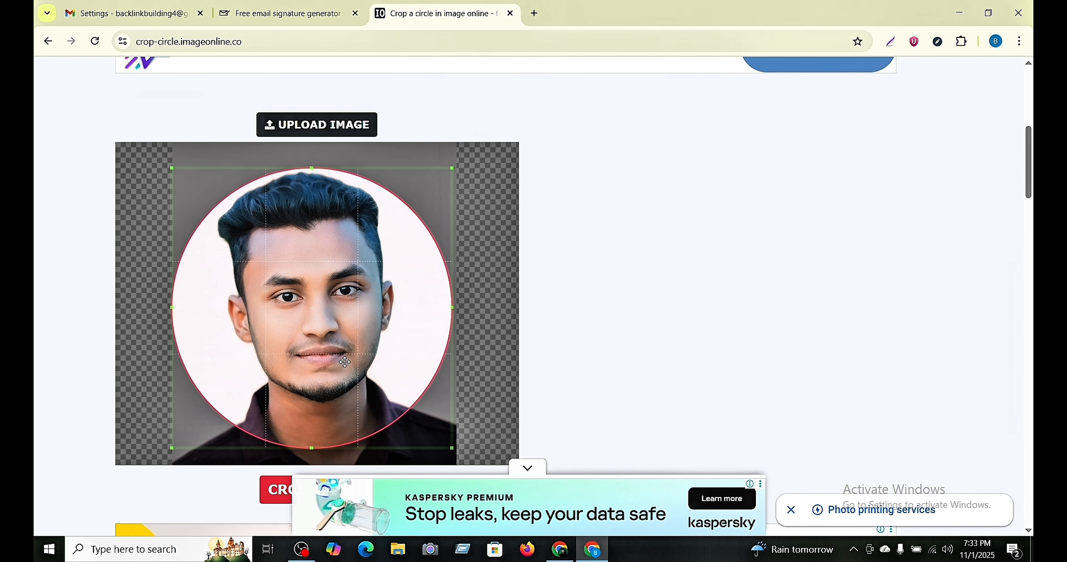
{"action": "scroll", "coordinate": [699, 286], "scroll_direction": "down", "scroll_amount": 1}
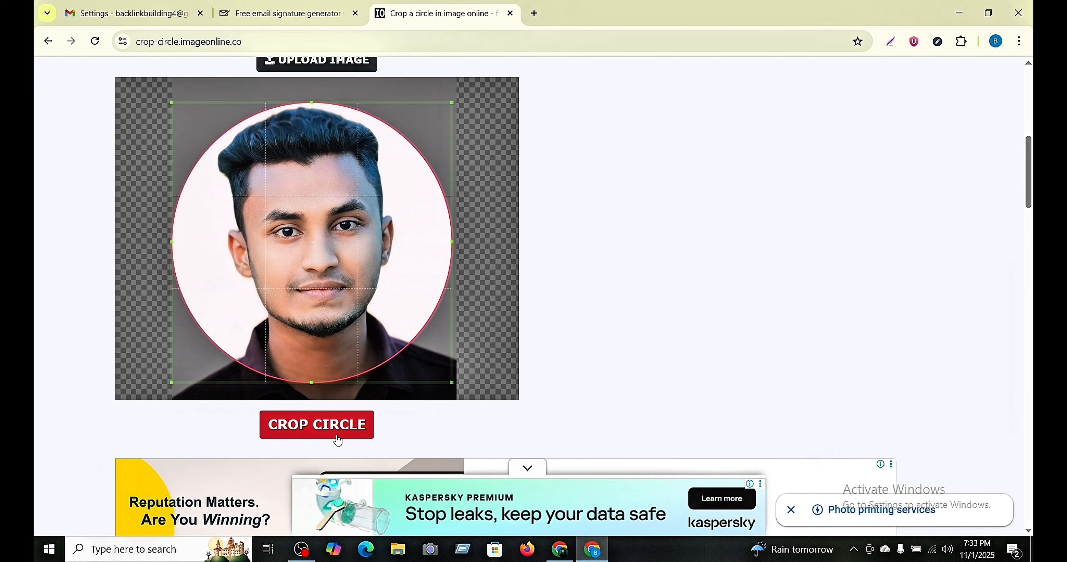
{"action": "left_click", "coordinate": [317, 432]}
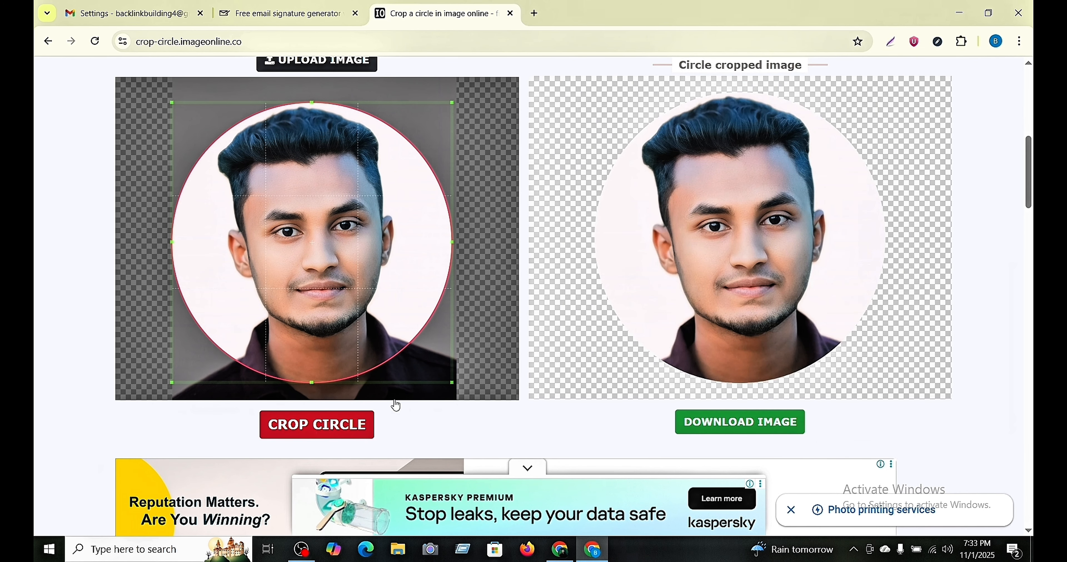
{"action": "left_click", "coordinate": [722, 421]}
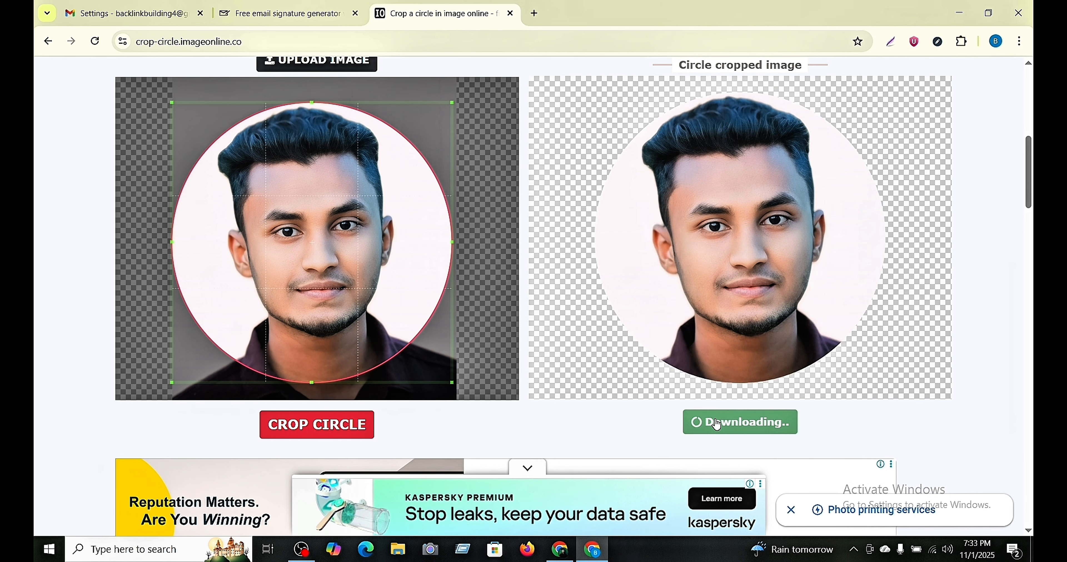
{"action": "mouse_move", "coordinate": [889, 89]}
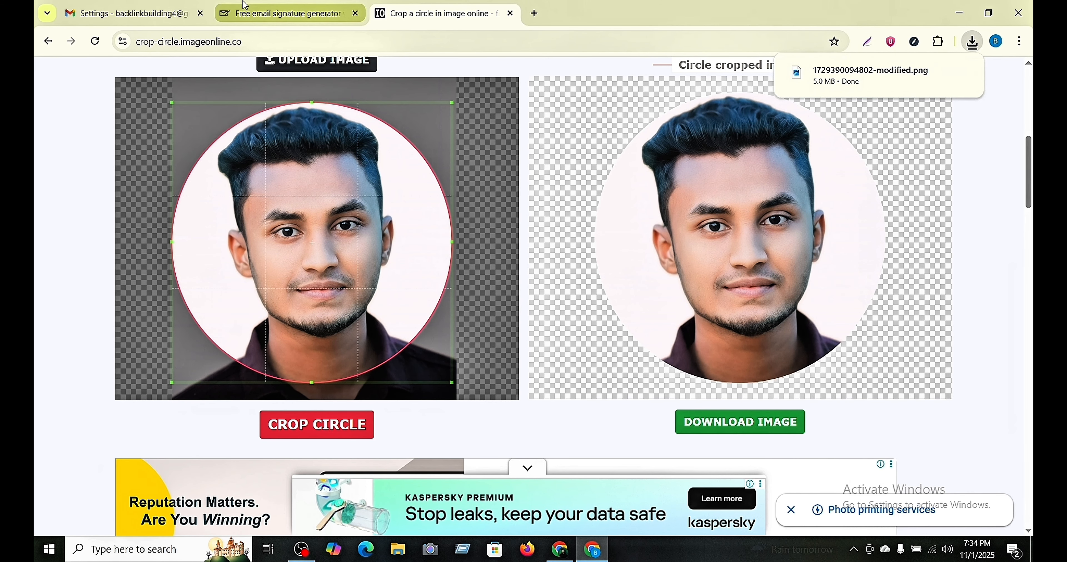
{"action": "left_click", "coordinate": [133, 14]}
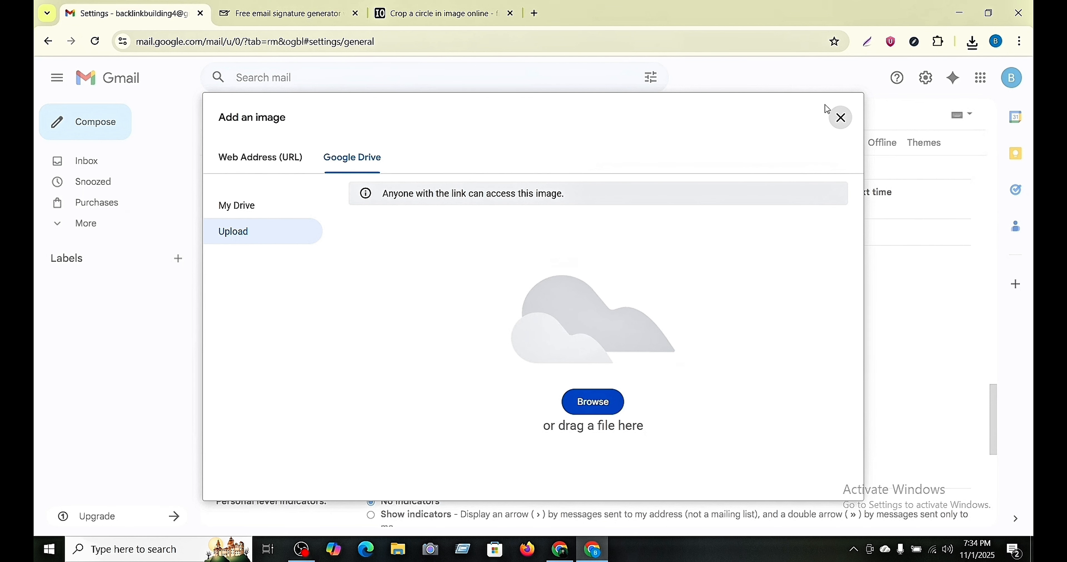
{"action": "left_click", "coordinate": [834, 117]}
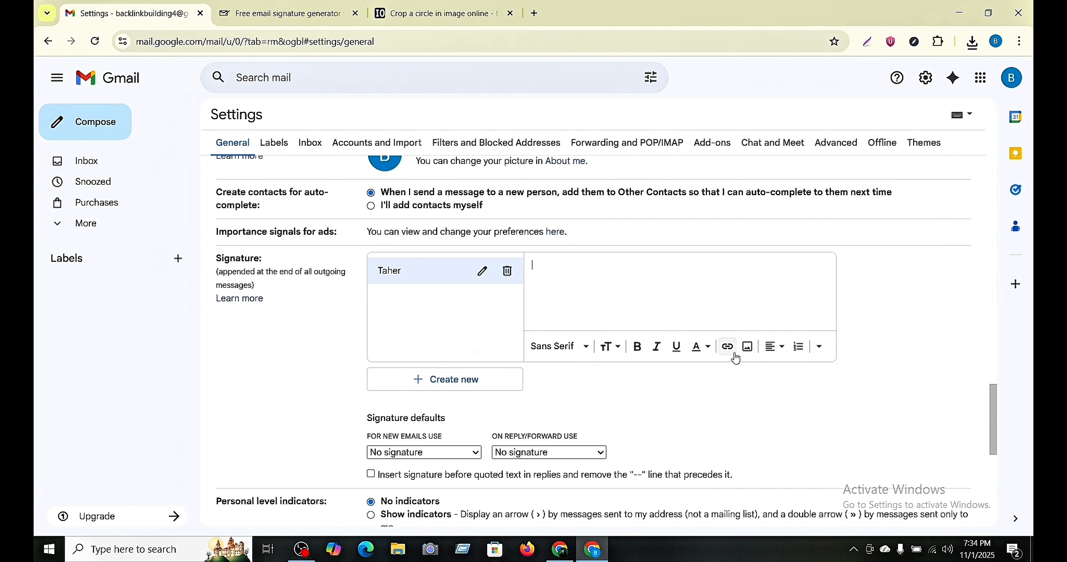
{"action": "left_click", "coordinate": [748, 348]}
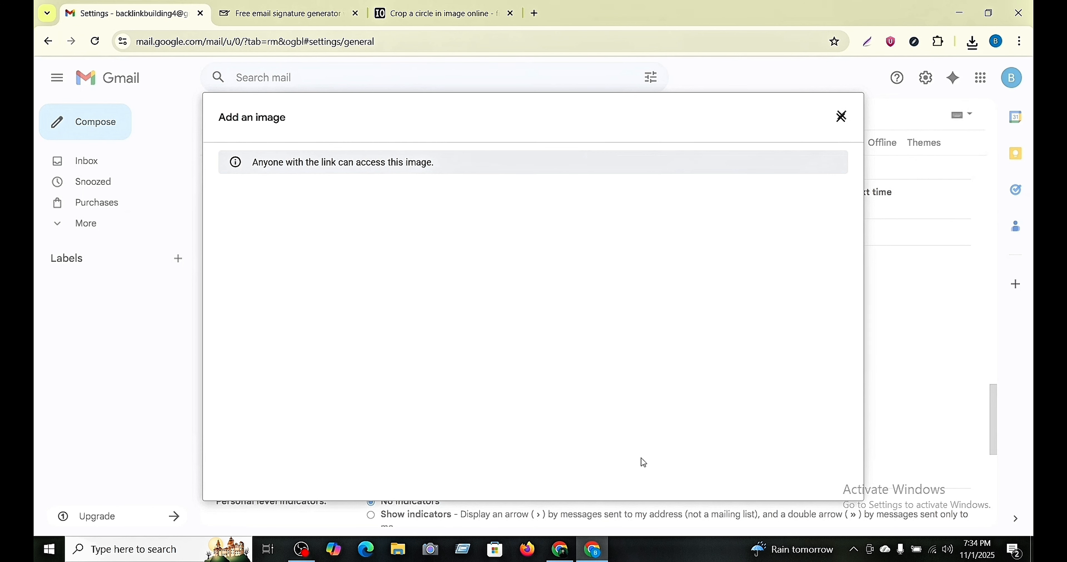
{"action": "left_click", "coordinate": [350, 160]}
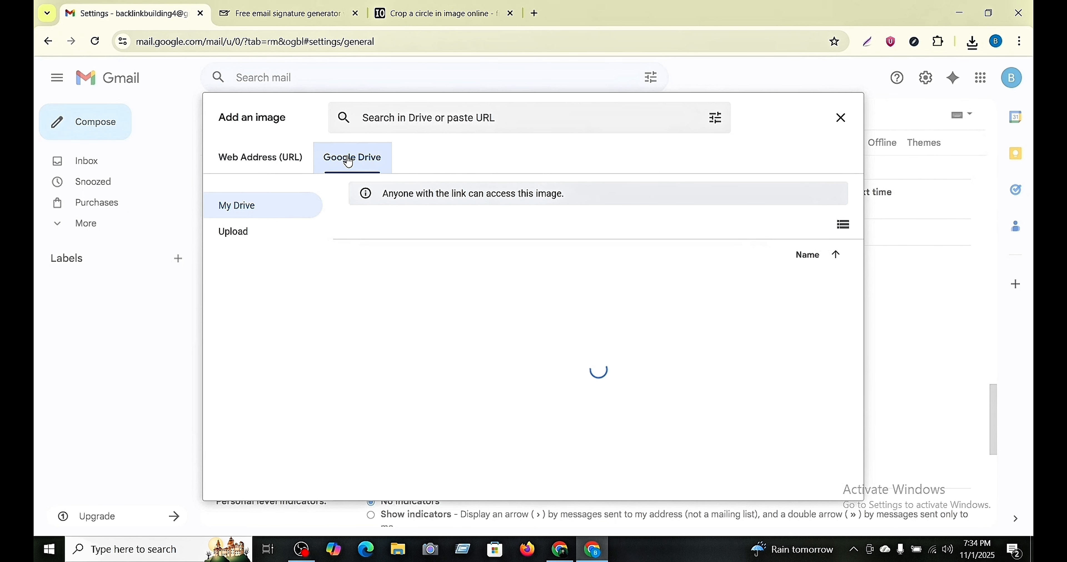
{"action": "left_click", "coordinate": [271, 240]}
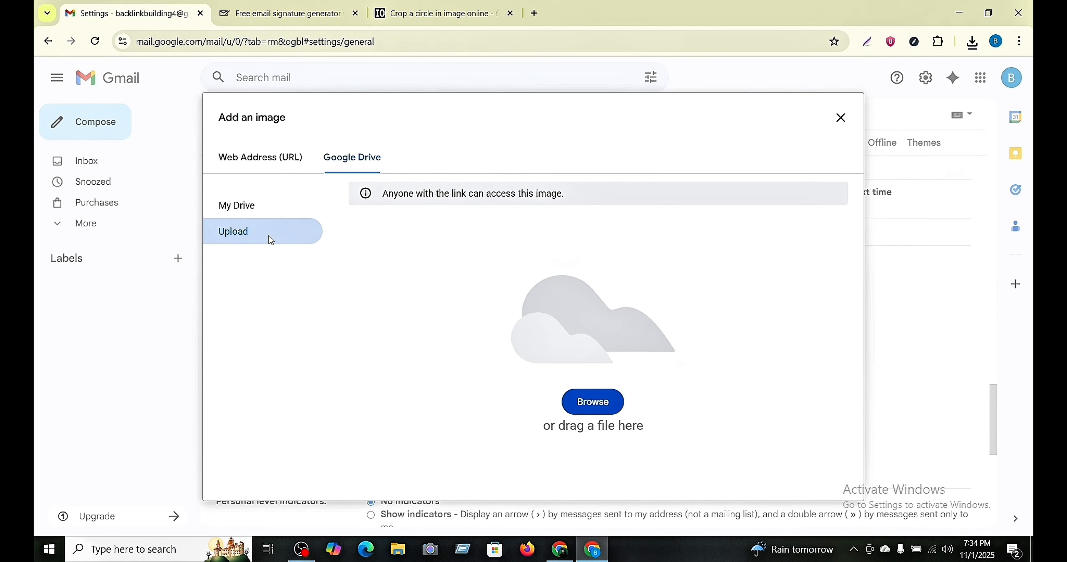
{"action": "left_click", "coordinate": [600, 405]}
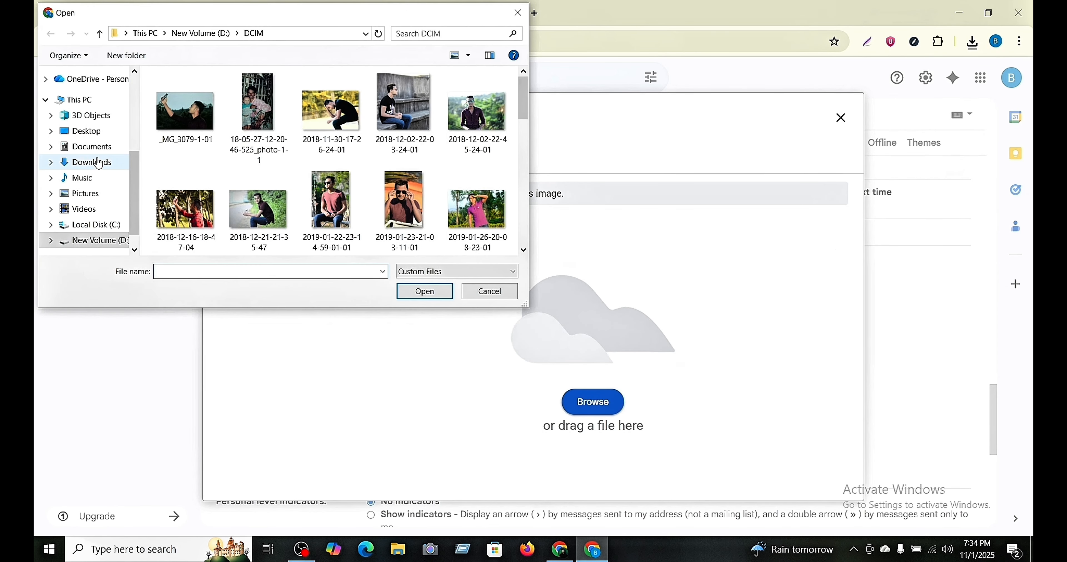
{"action": "scroll", "coordinate": [108, 182], "scroll_direction": "up", "scroll_amount": 2}
{"action": "scroll", "coordinate": [111, 178], "scroll_direction": "up", "scroll_amount": 3}
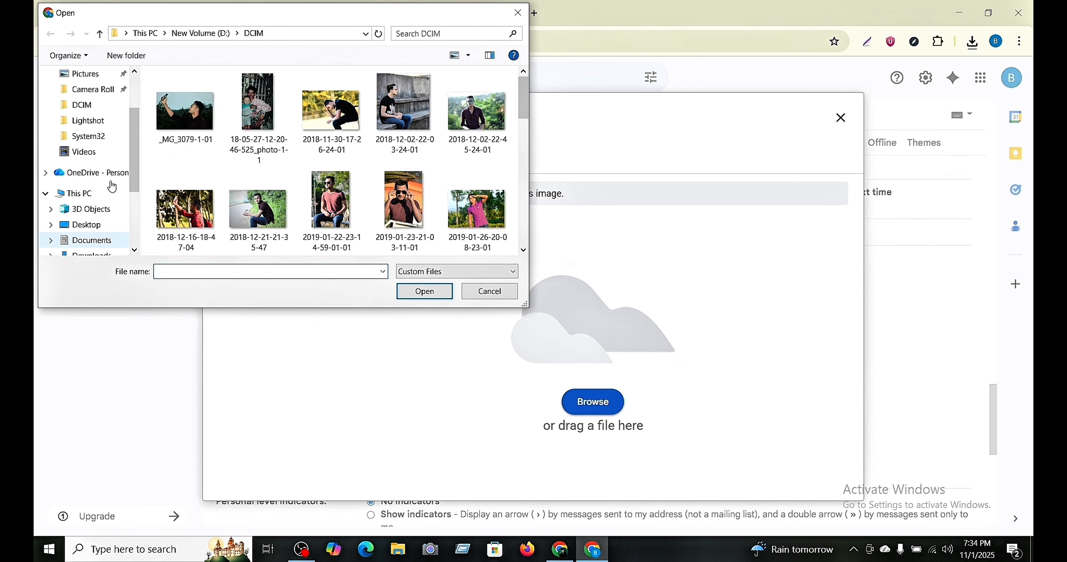
{"action": "left_click", "coordinate": [108, 116]}
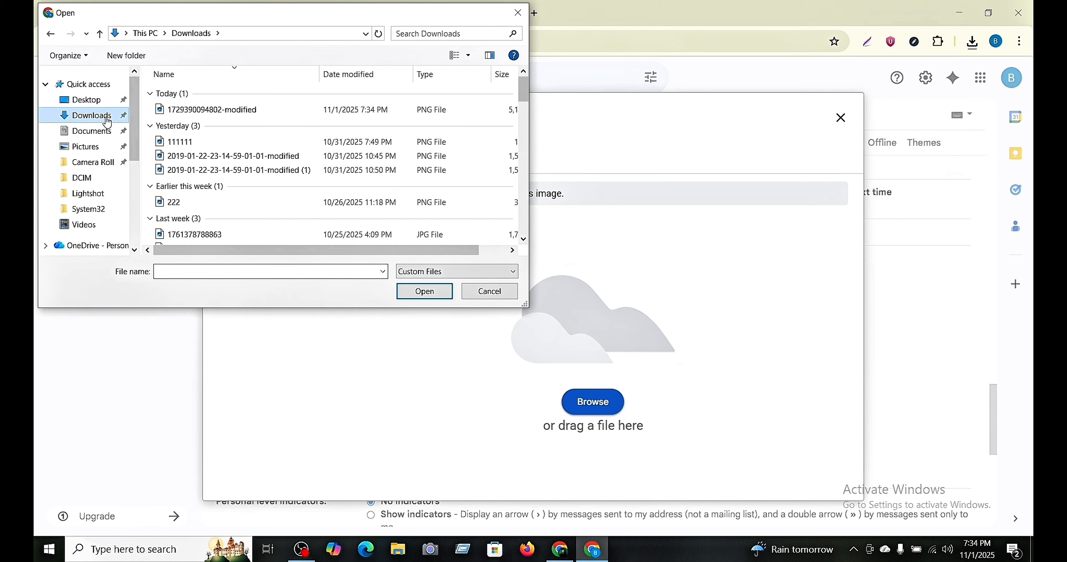
{"action": "left_click", "coordinate": [207, 109]}
{"action": "left_click", "coordinate": [429, 292]}
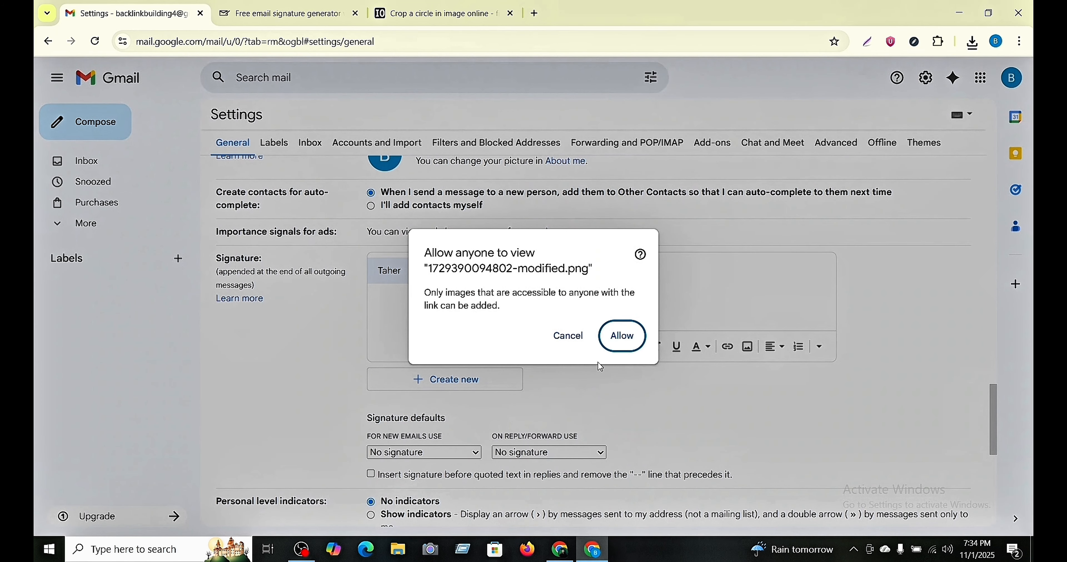
{"action": "left_click", "coordinate": [642, 337]}
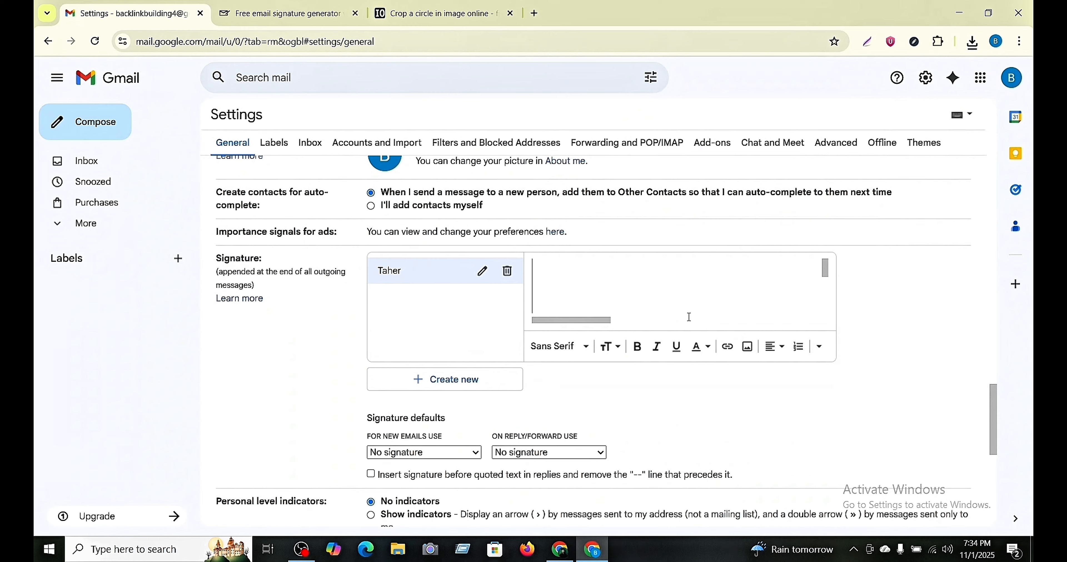
Copy the image address of the portrait inserted in the signature editor, and remove the portrait from the editor.
{"action": "scroll", "coordinate": [688, 317], "scroll_direction": "up", "scroll_amount": 3}
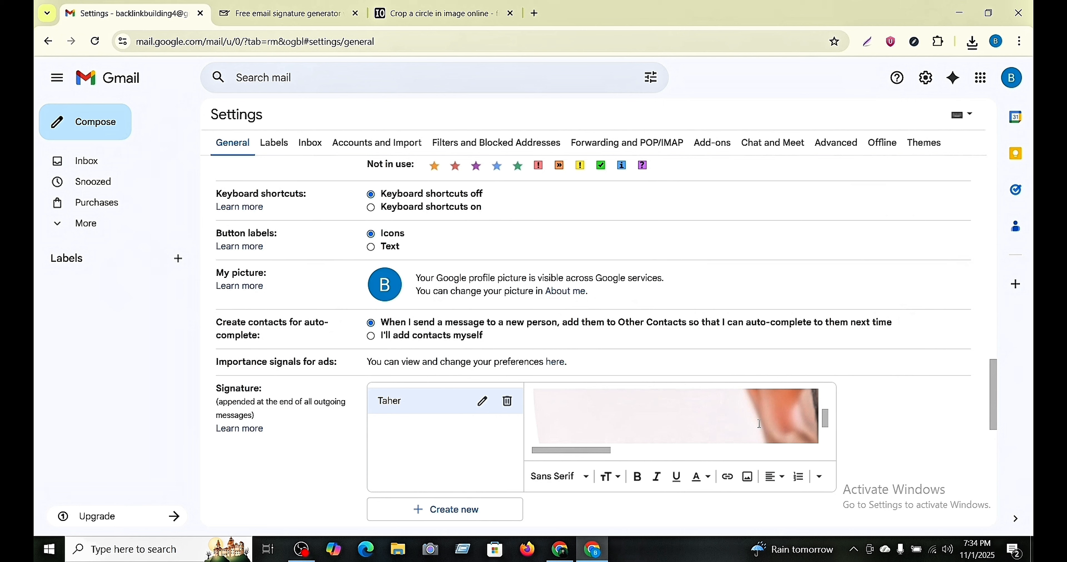
{"action": "right_click", "coordinate": [638, 412]}
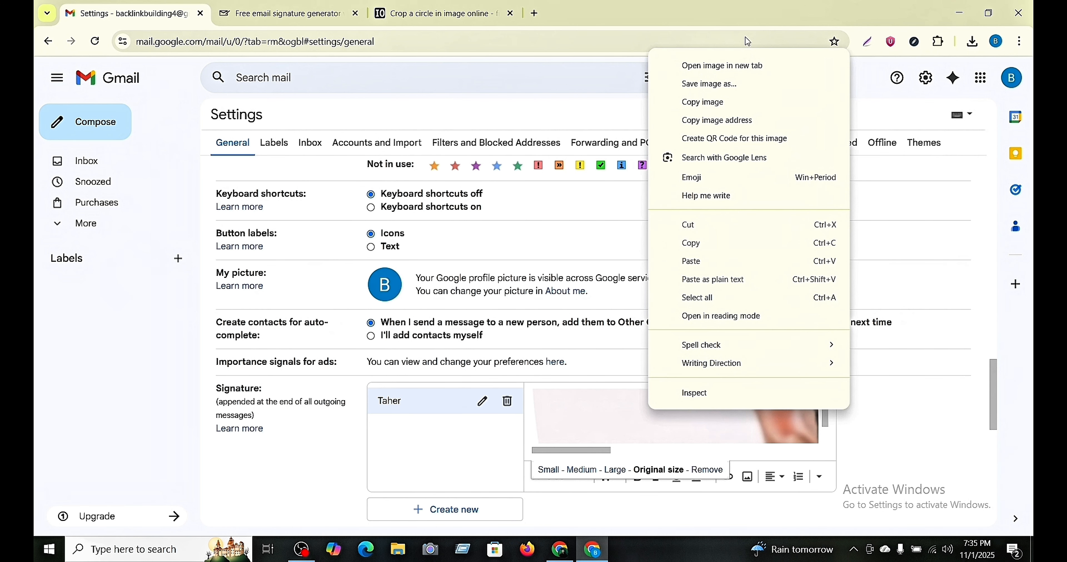
{"action": "left_click", "coordinate": [753, 125]}
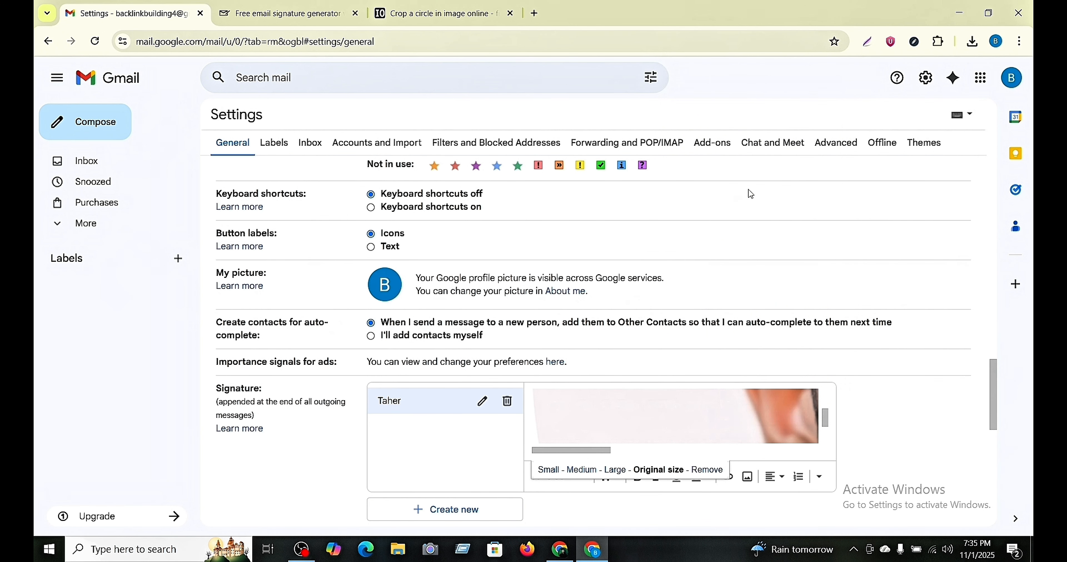
{"action": "left_click", "coordinate": [705, 472]}
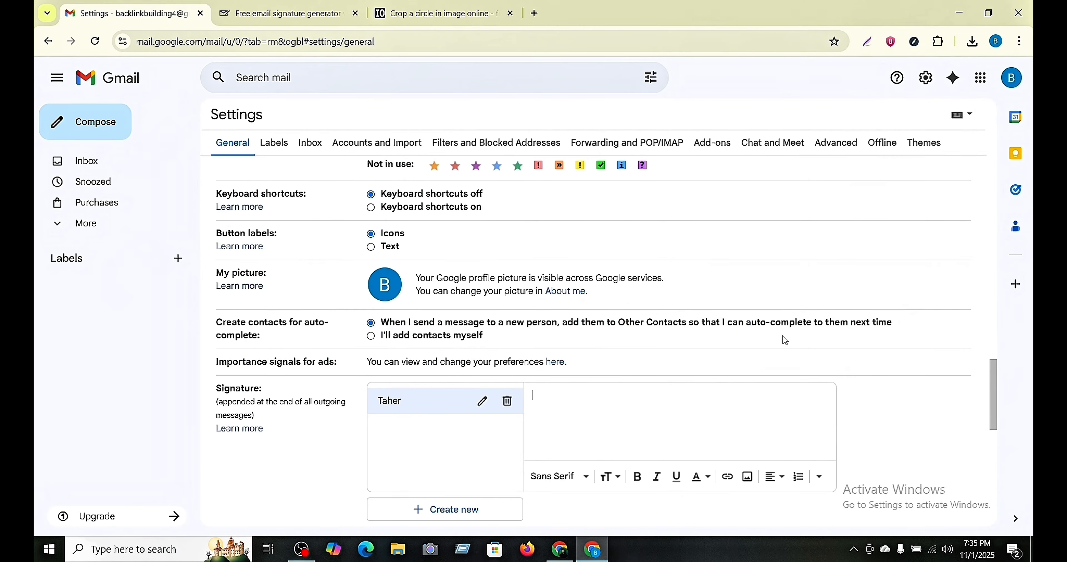
Switch to the email signature generator and replace the Logo URL with the copied portrait image address.
{"action": "scroll", "coordinate": [718, 259], "scroll_direction": "up", "scroll_amount": 2}
{"action": "left_click", "coordinate": [388, 13]}
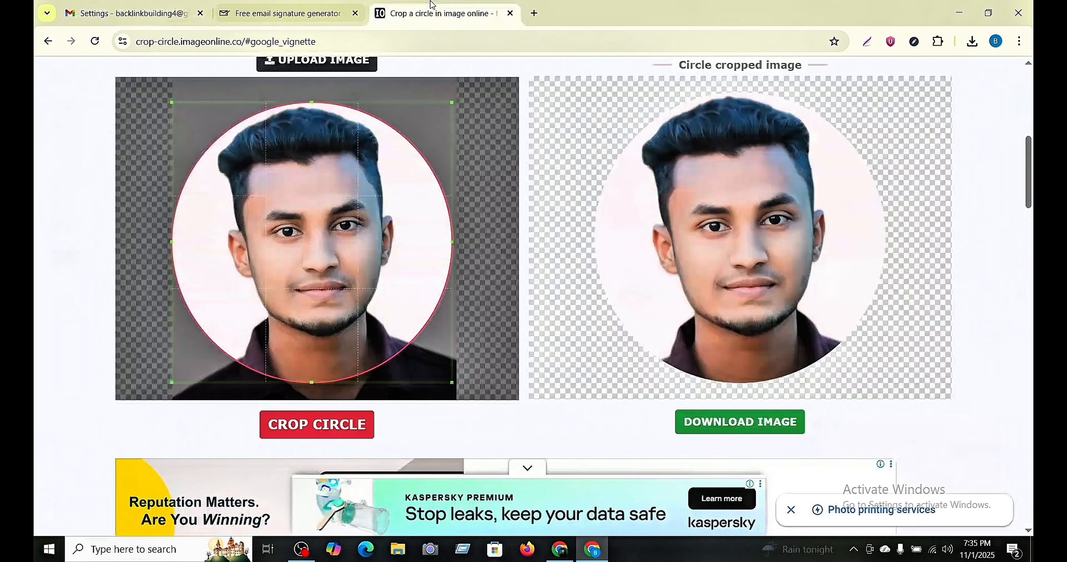
{"action": "left_click", "coordinate": [346, 9]}
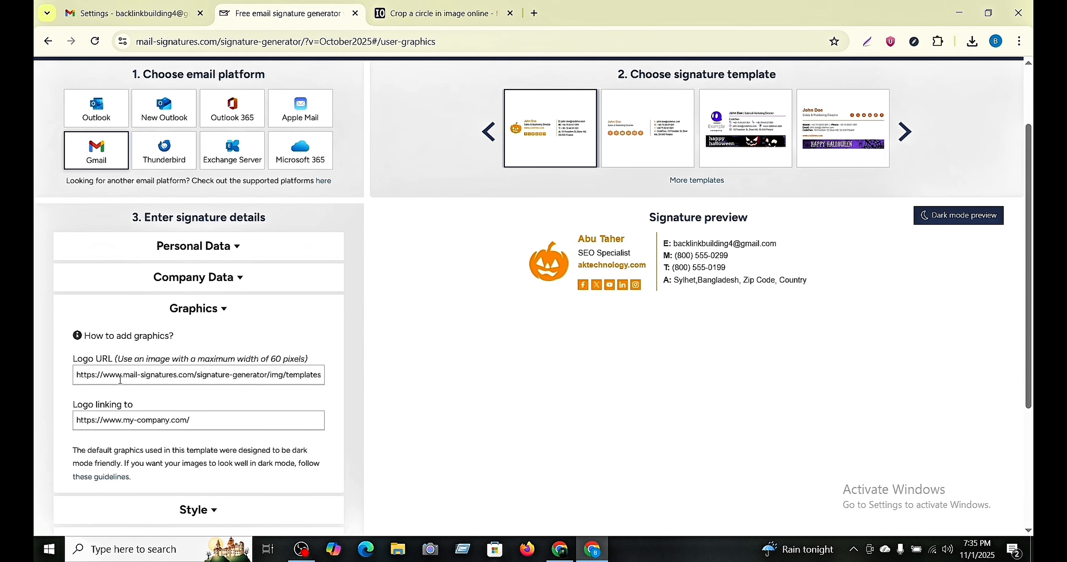
{"action": "triple_click", "coordinate": [84, 372]}
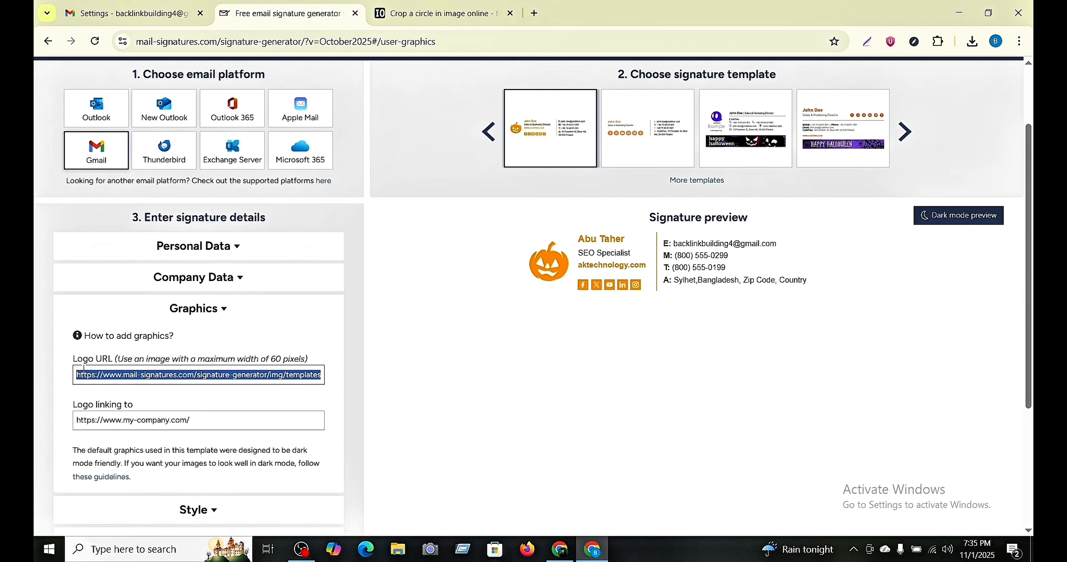
{"action": "key", "text": "BackSpace"}
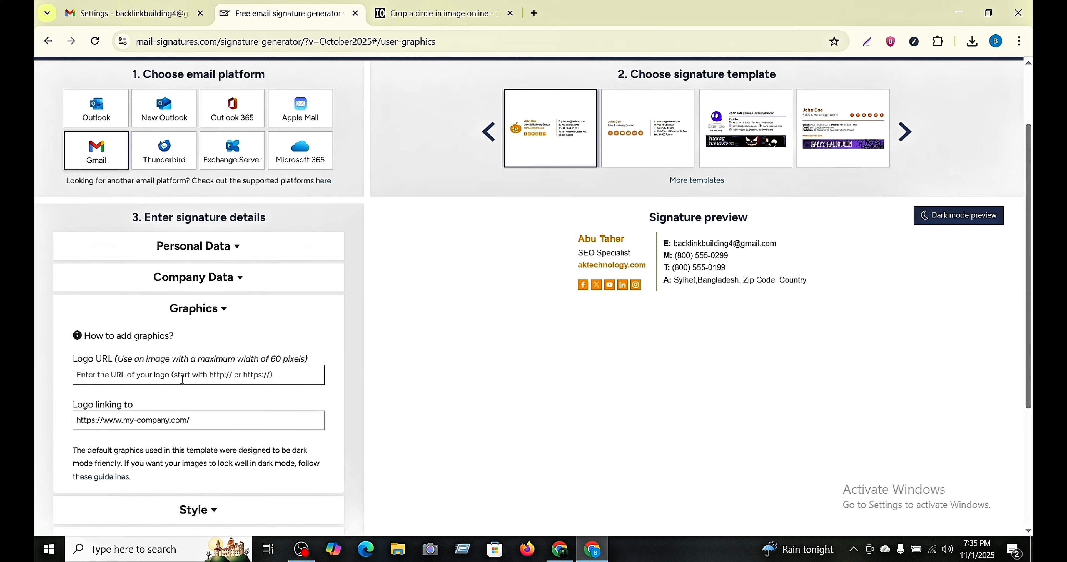
{"action": "key", "text": "ctrl+v"}
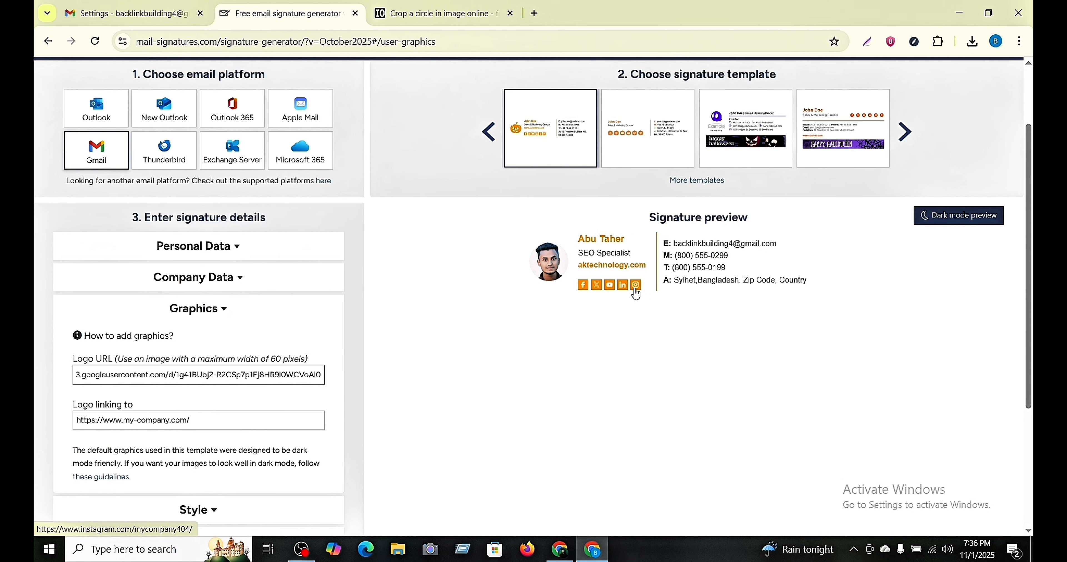
Expand the signature's Social Media Links details and review the Facebook URL and the other available profile fields.
{"action": "scroll", "coordinate": [453, 265], "scroll_direction": "up", "scroll_amount": 3}
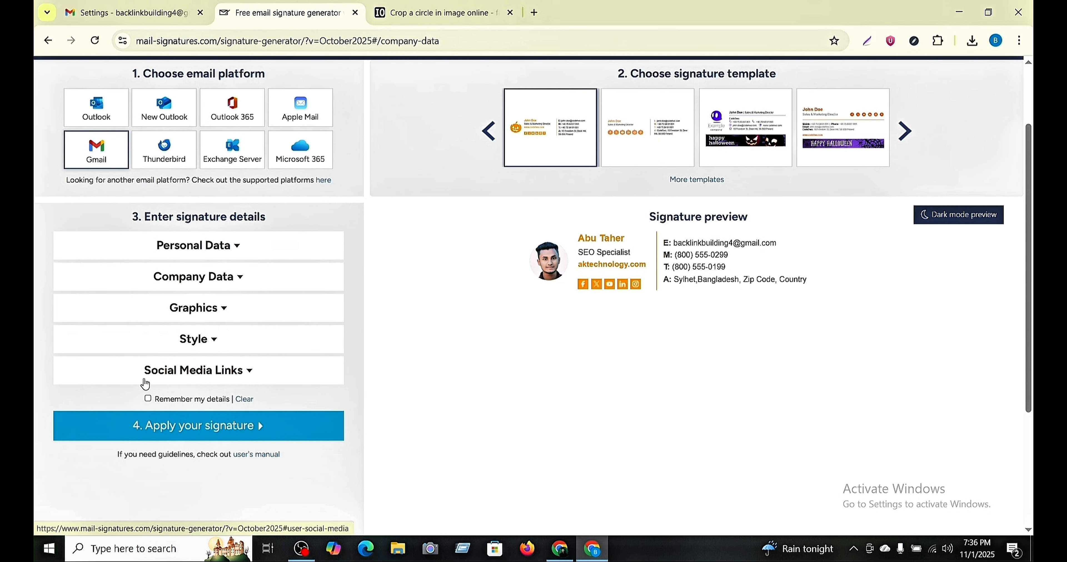
{"action": "left_click", "coordinate": [237, 379]}
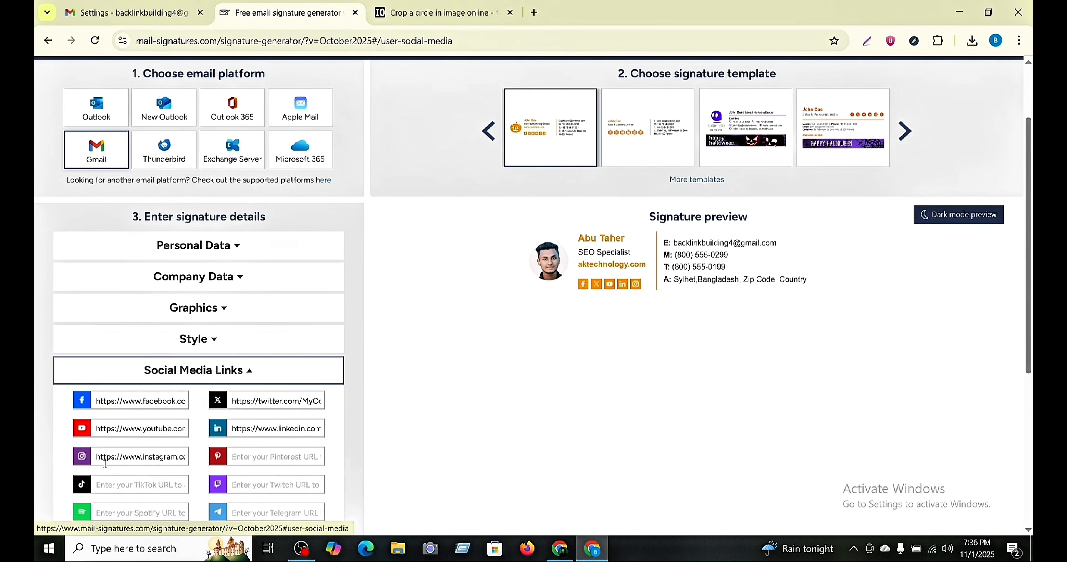
{"action": "triple_click", "coordinate": [103, 404]}
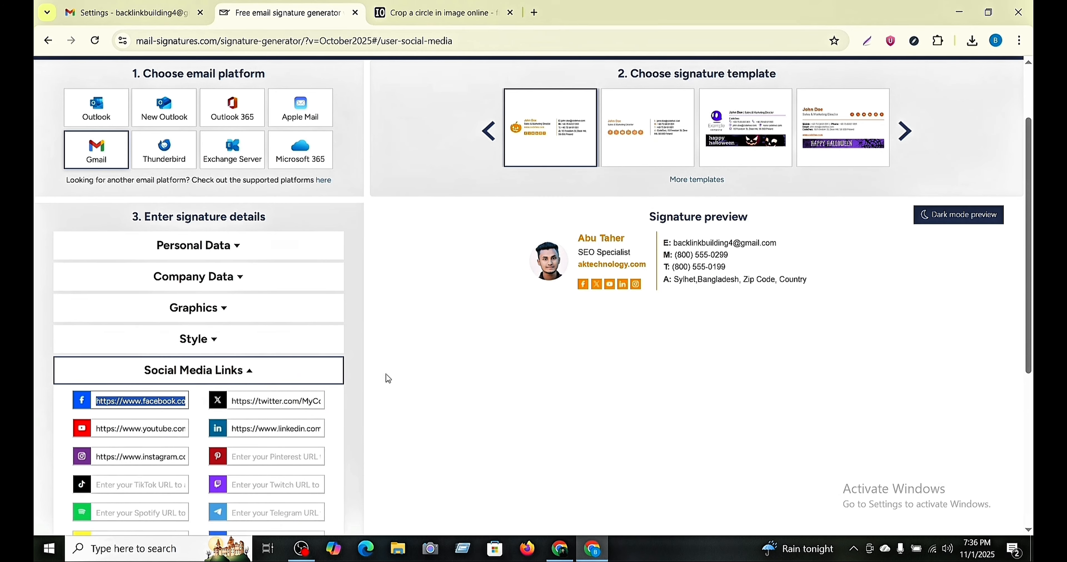
{"action": "scroll", "coordinate": [388, 378], "scroll_direction": "down", "scroll_amount": 3}
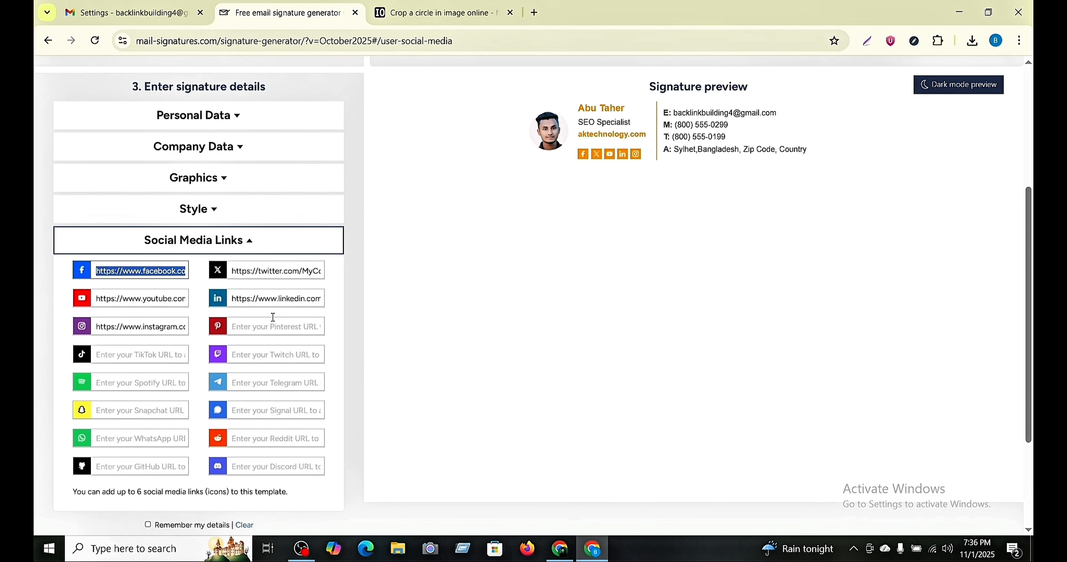
{"action": "left_click", "coordinate": [532, 353]}
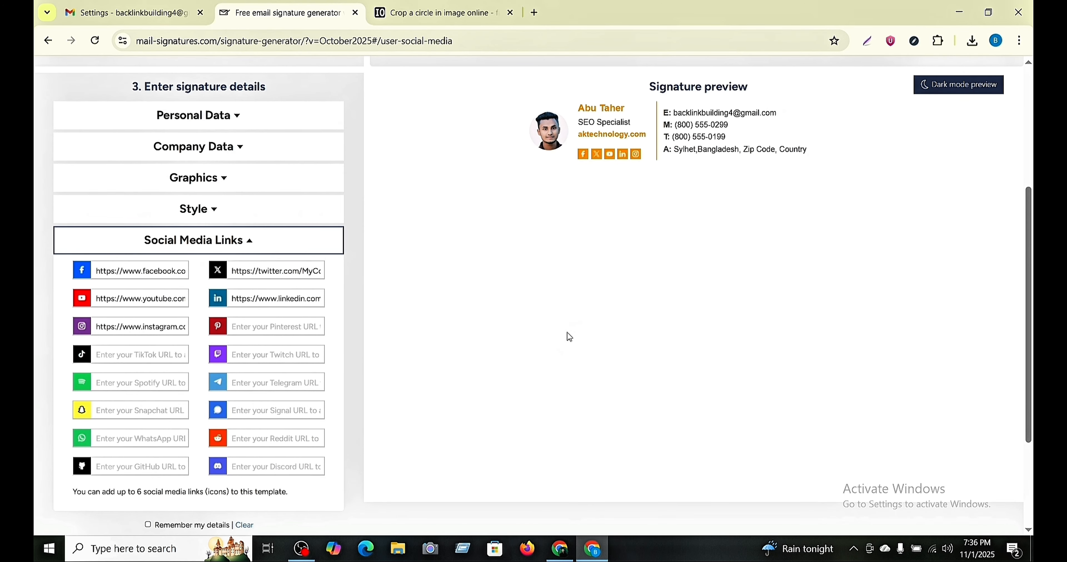
Apply the generated signature and copy it to the clipboard from the Gmail instructions.
{"action": "scroll", "coordinate": [480, 350], "scroll_direction": "down", "scroll_amount": 3}
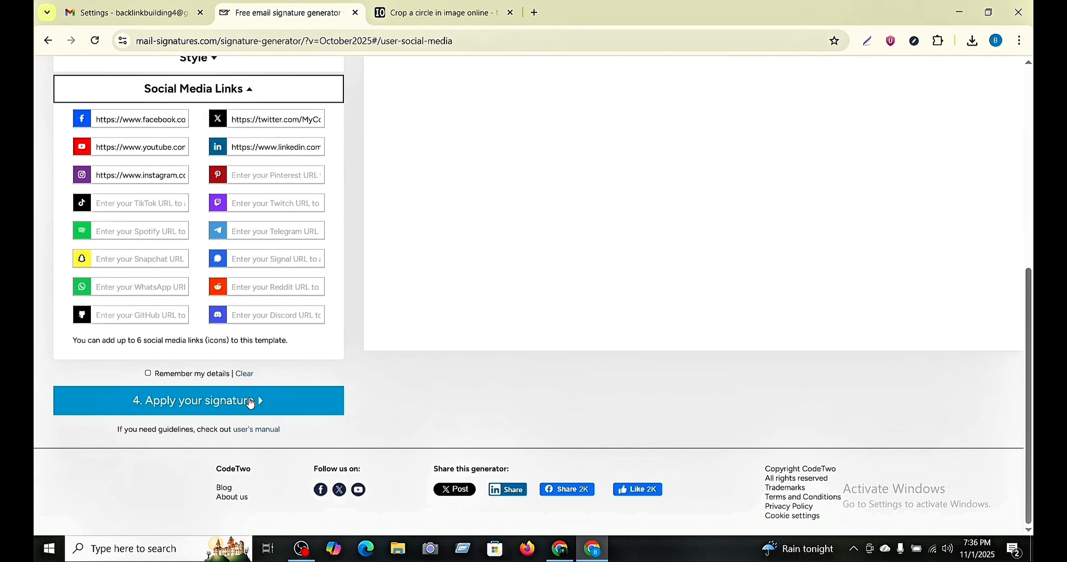
{"action": "left_click", "coordinate": [226, 405]}
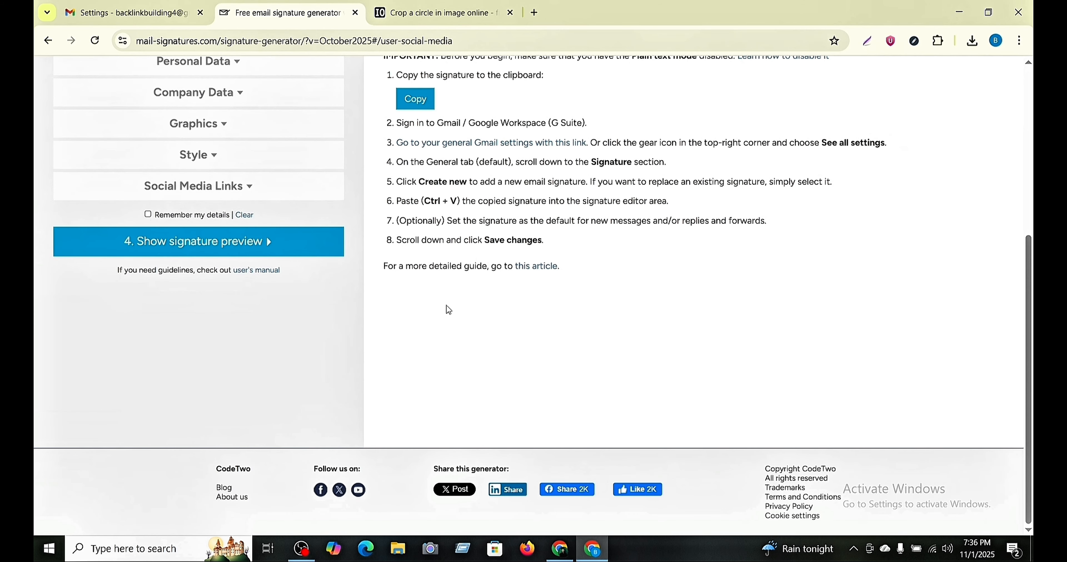
{"action": "scroll", "coordinate": [449, 310], "scroll_direction": "up", "scroll_amount": 4}
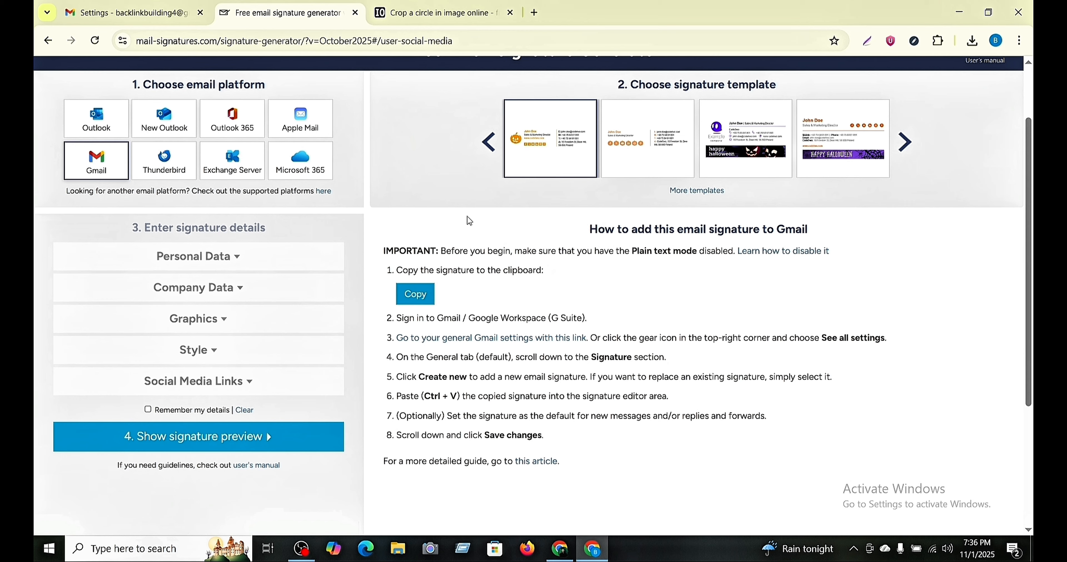
{"action": "left_click", "coordinate": [425, 294]}
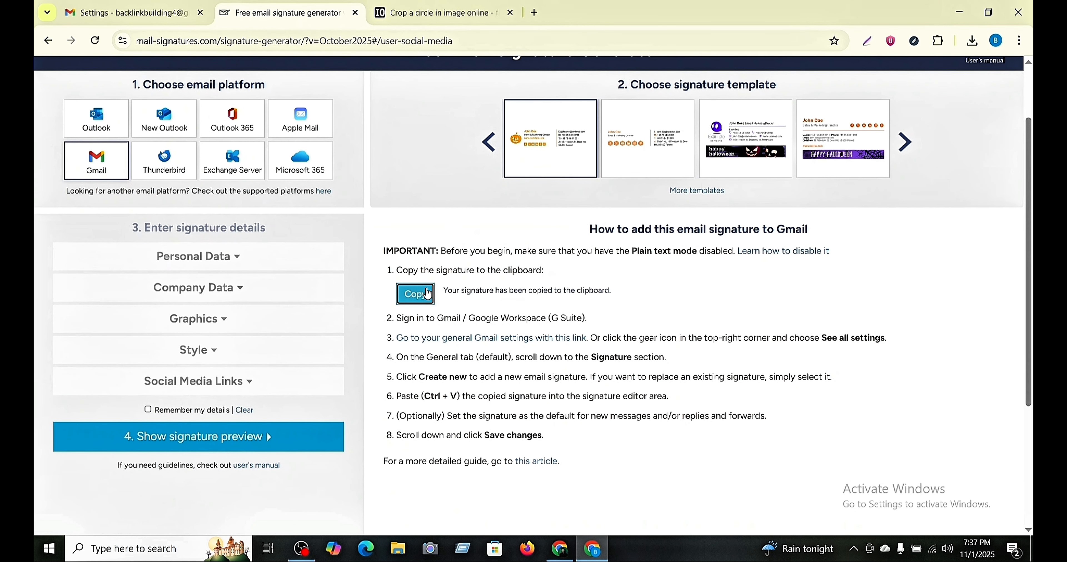
Switch to Gmail settings, paste the copied signature into the signature editor, and delete the Zip Code and Country placeholders from its address line.
{"action": "left_click", "coordinate": [152, 21]}
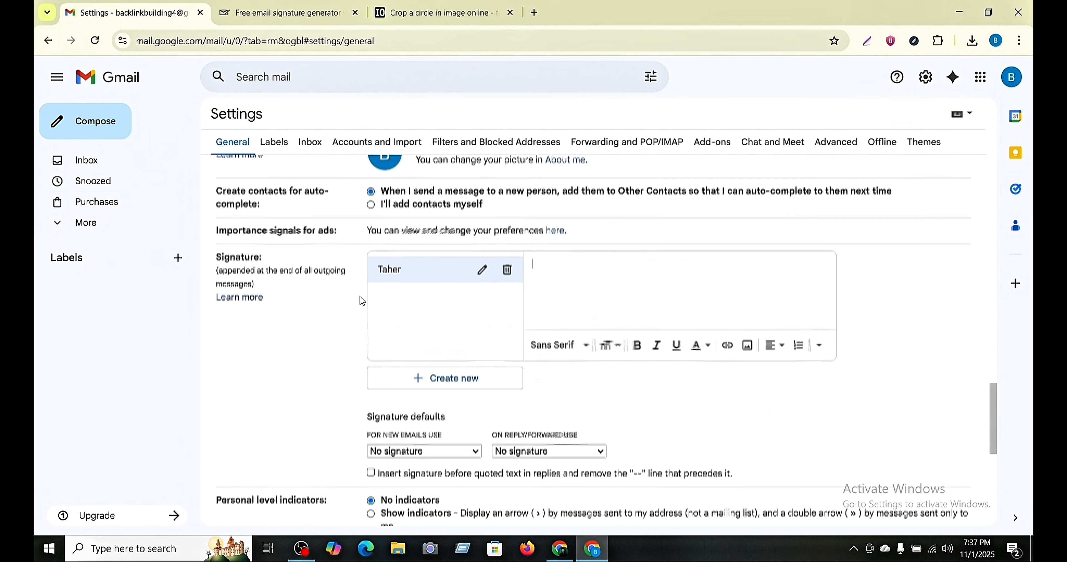
{"action": "scroll", "coordinate": [362, 302], "scroll_direction": "down", "scroll_amount": 2}
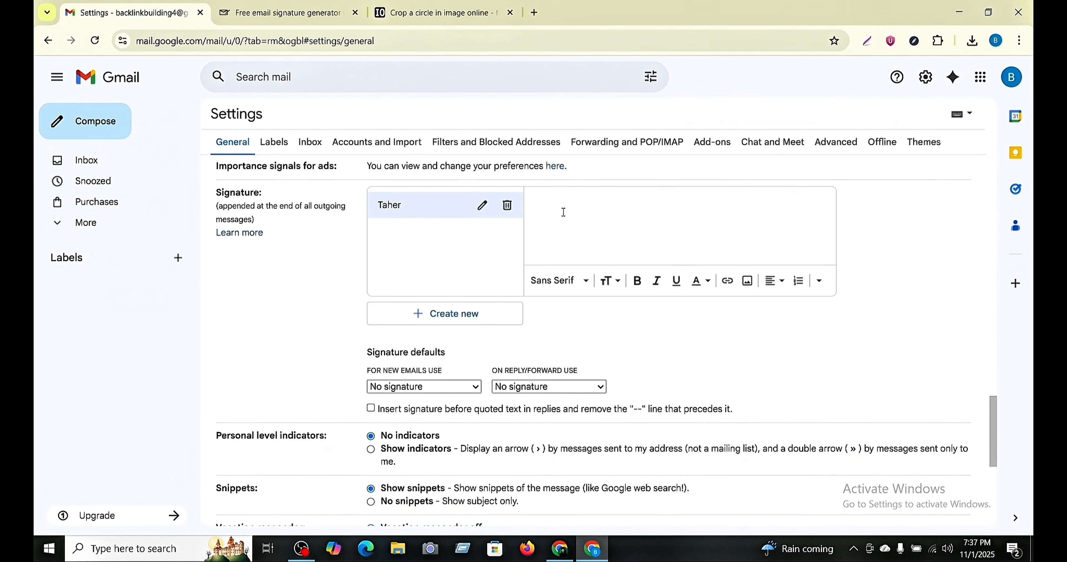
{"action": "key", "text": "ctrl+v"}
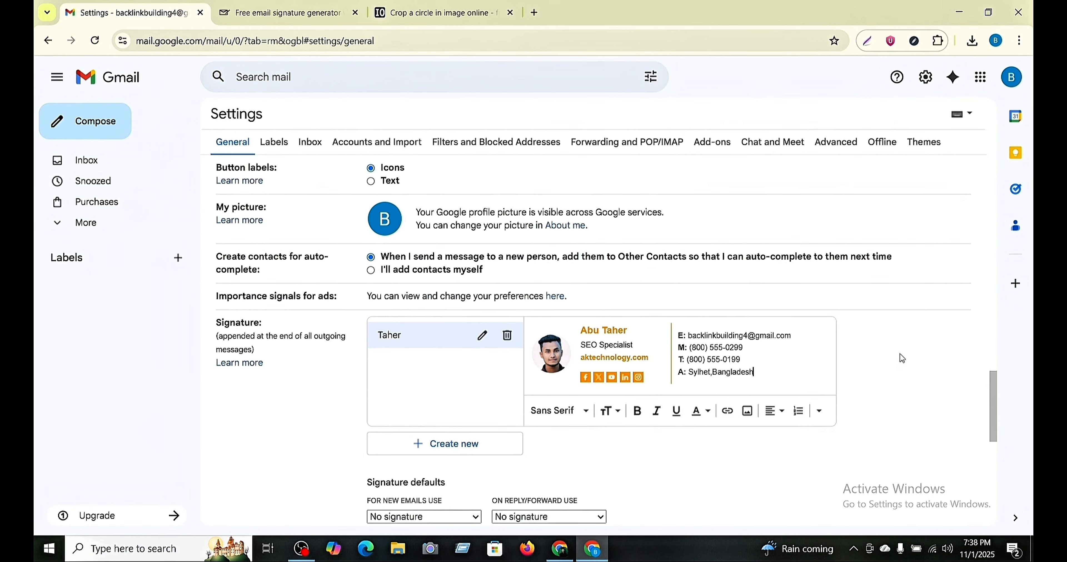
Review the pasted signature's mobile and telephone lines, followed by the name and job title.
{"action": "scroll", "coordinate": [789, 389], "scroll_direction": "up", "scroll_amount": 2}
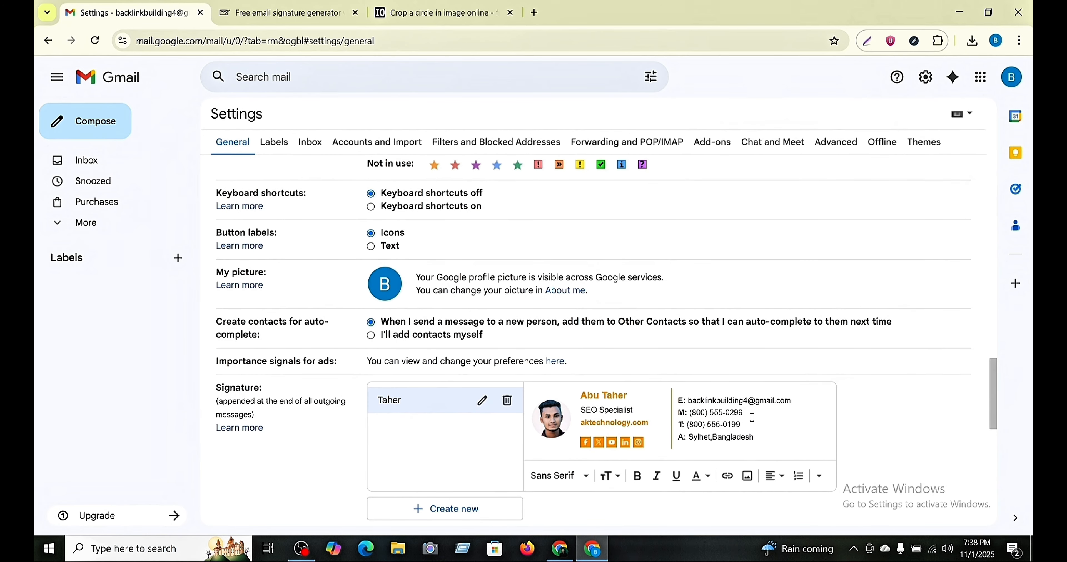
{"action": "left_click_drag", "start_coordinate": [753, 418], "coordinate": [682, 418]}
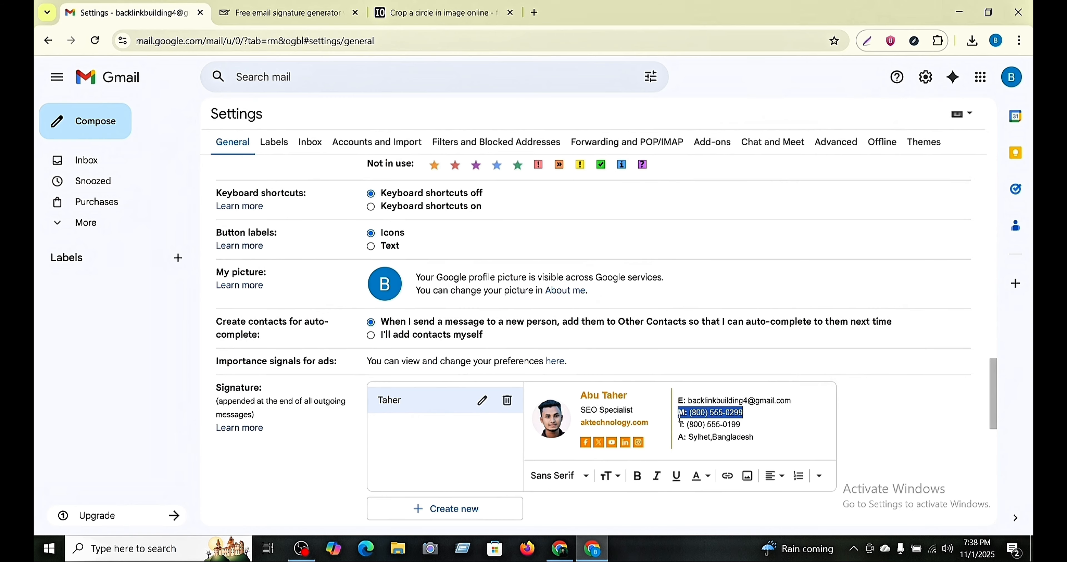
{"action": "left_click_drag", "start_coordinate": [758, 423], "coordinate": [684, 425]}
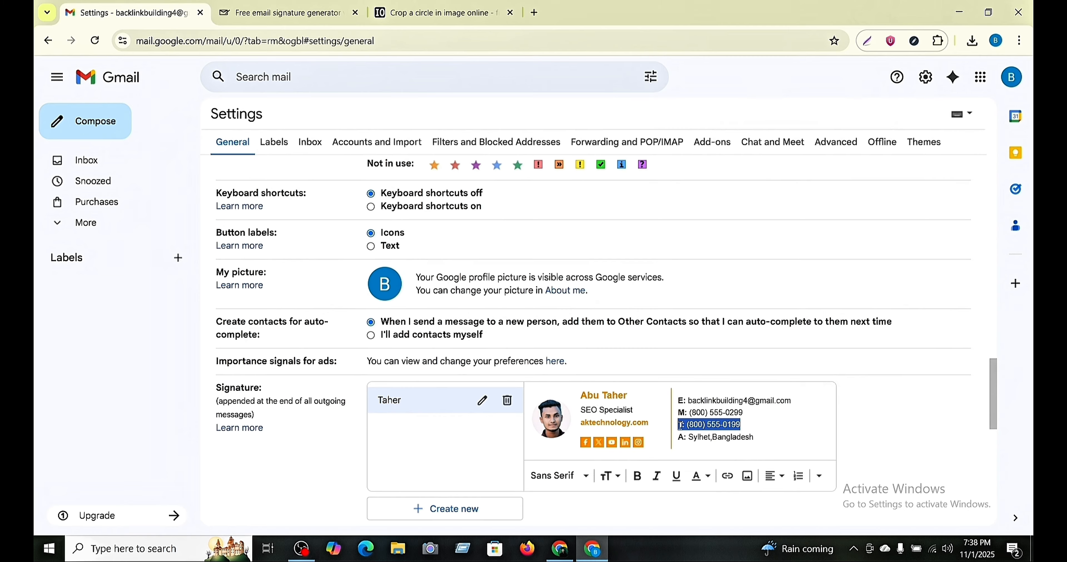
{"action": "left_click_drag", "start_coordinate": [681, 426], "coordinate": [679, 413]}
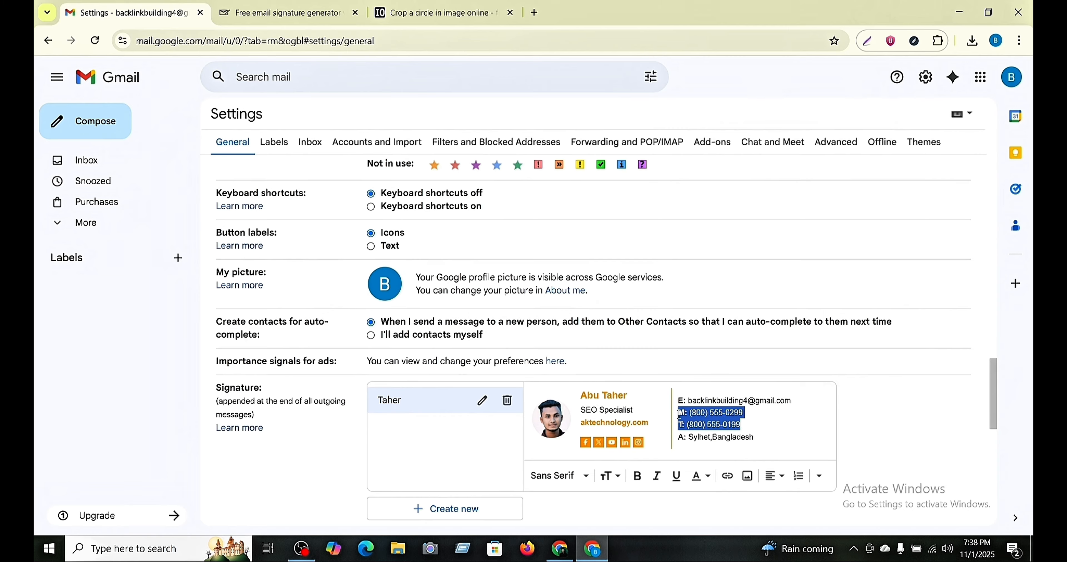
{"action": "left_click", "coordinate": [787, 410]}
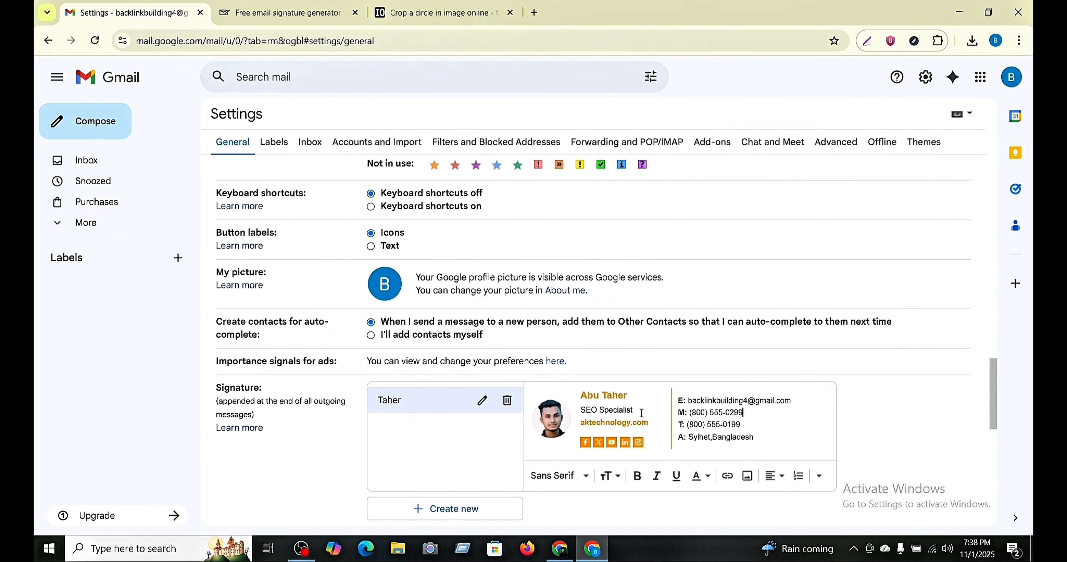
{"action": "left_click_drag", "start_coordinate": [638, 412], "coordinate": [581, 412]}
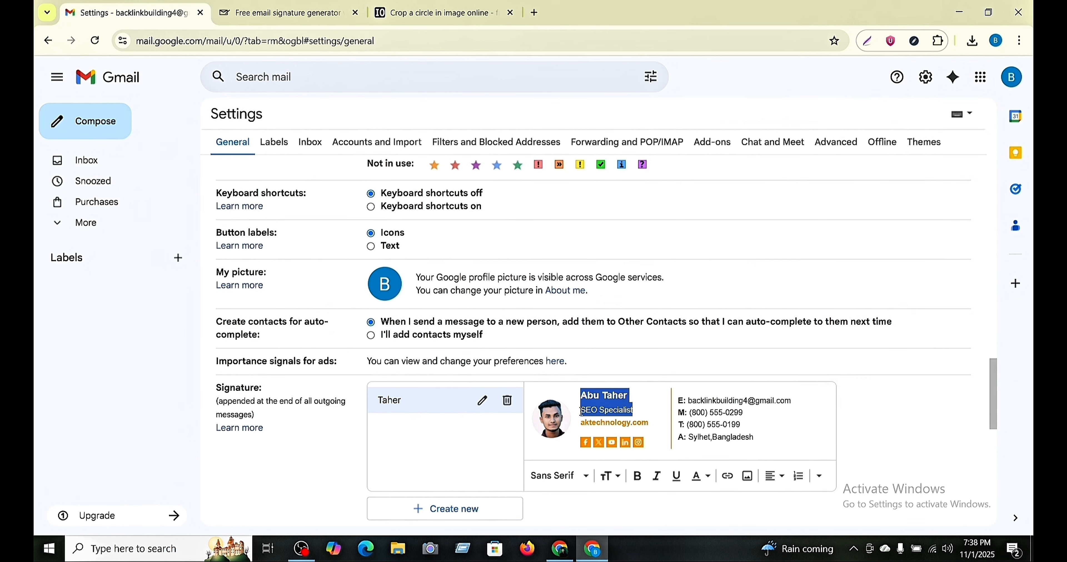
{"action": "left_click", "coordinate": [637, 359]}
Make the new signature the default for both new emails and replies/forwards, and save the settings changes.
{"action": "scroll", "coordinate": [637, 358], "scroll_direction": "down", "scroll_amount": 4}
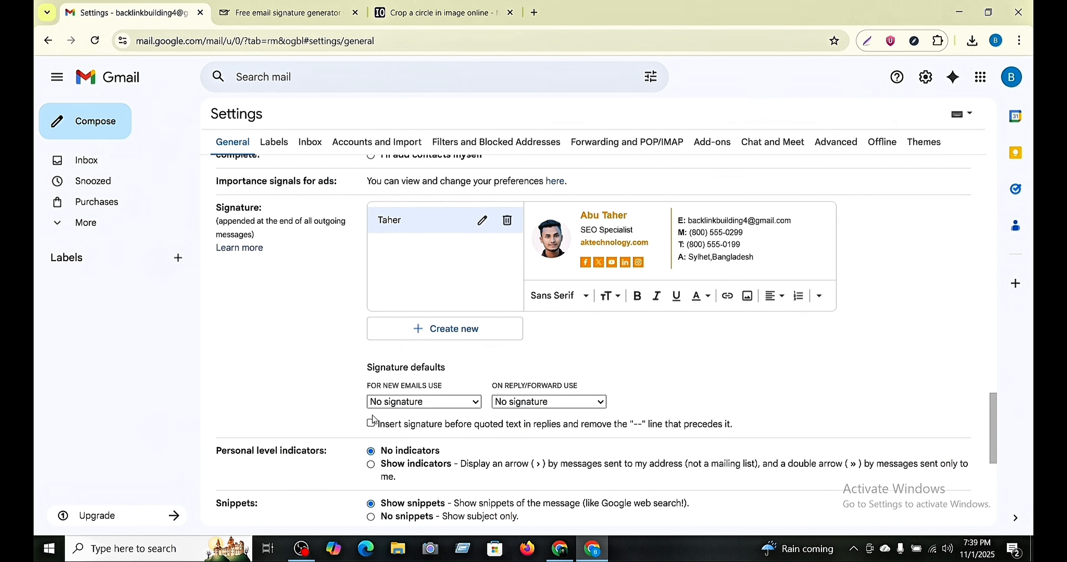
{"action": "left_click", "coordinate": [475, 410]}
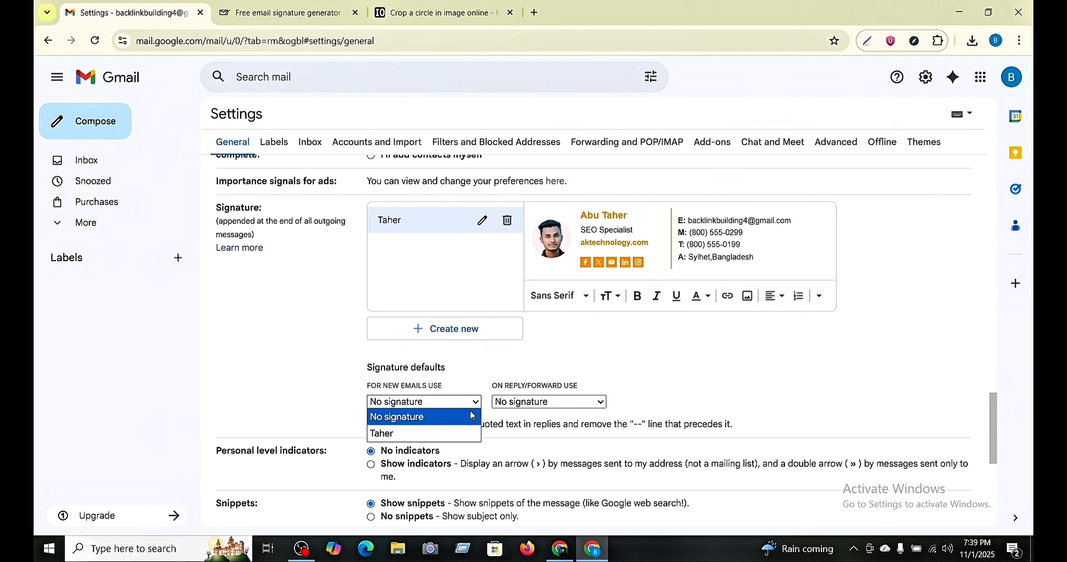
{"action": "left_click", "coordinate": [408, 435]}
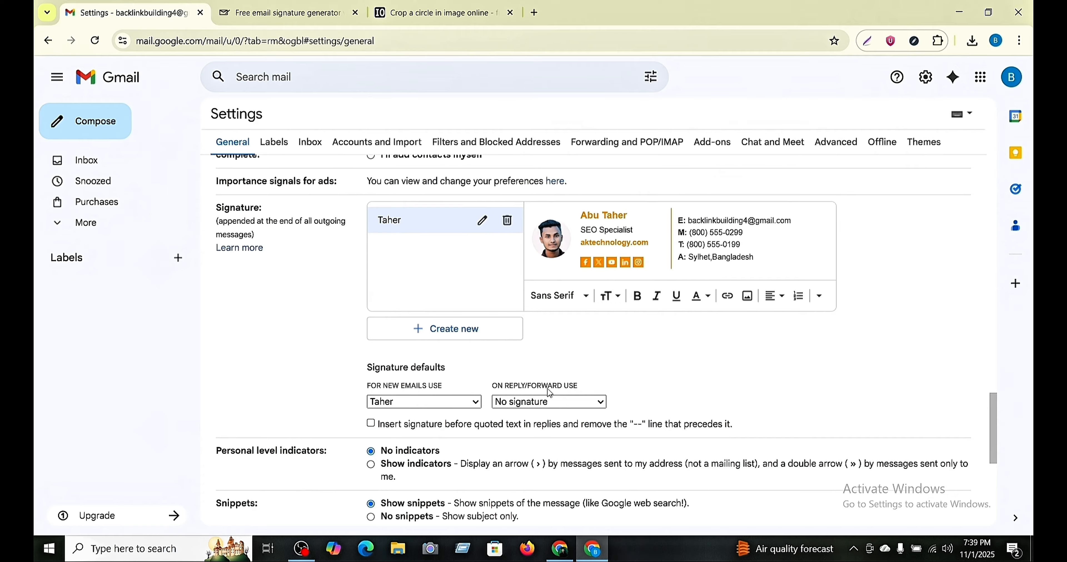
{"action": "left_click", "coordinate": [551, 401]}
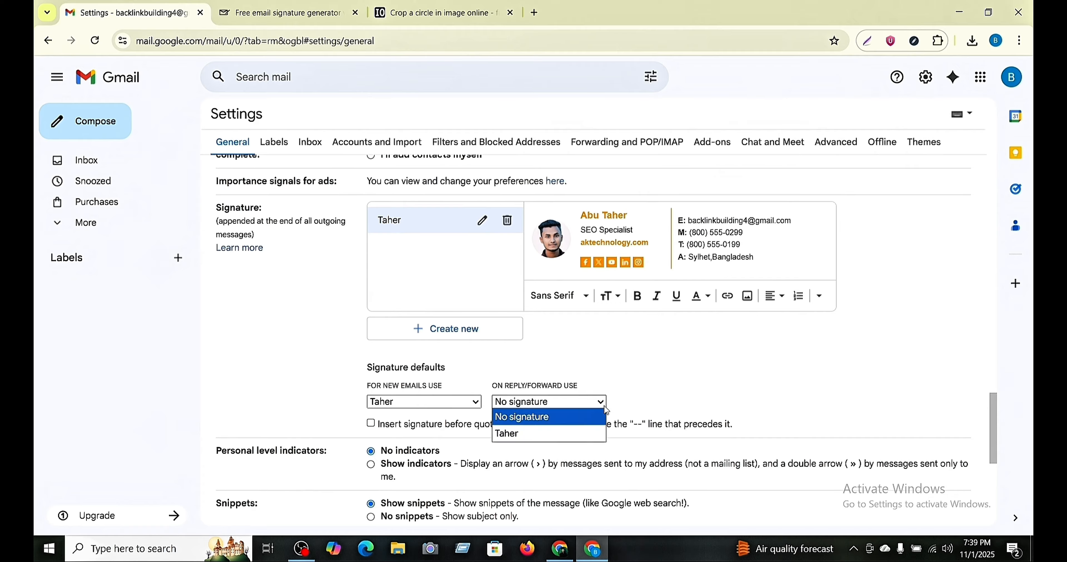
{"action": "left_click", "coordinate": [545, 441]}
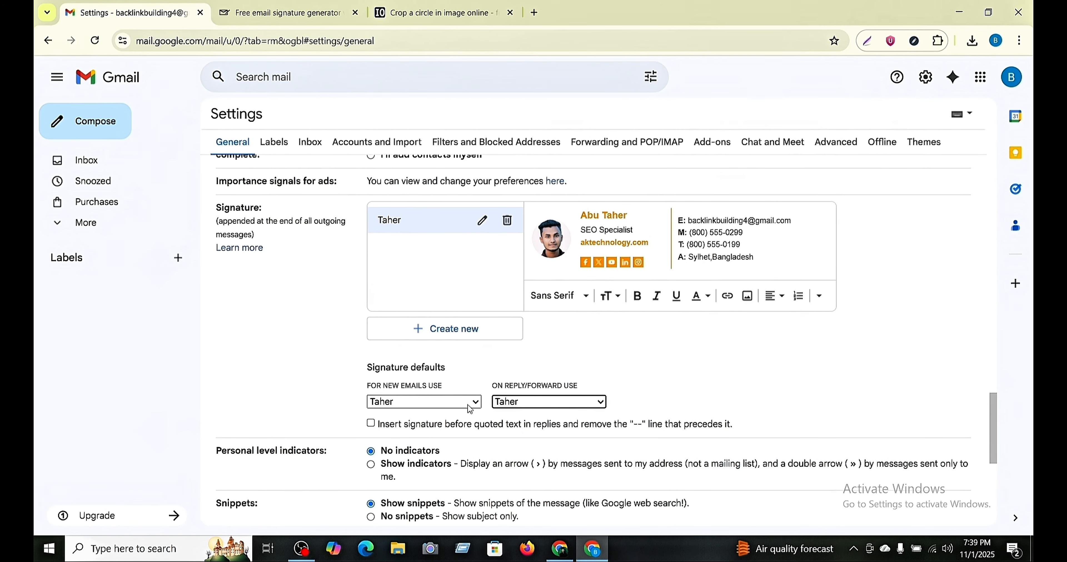
{"action": "scroll", "coordinate": [627, 377], "scroll_direction": "down", "scroll_amount": 2}
{"action": "scroll", "coordinate": [628, 394], "scroll_direction": "down", "scroll_amount": 5}
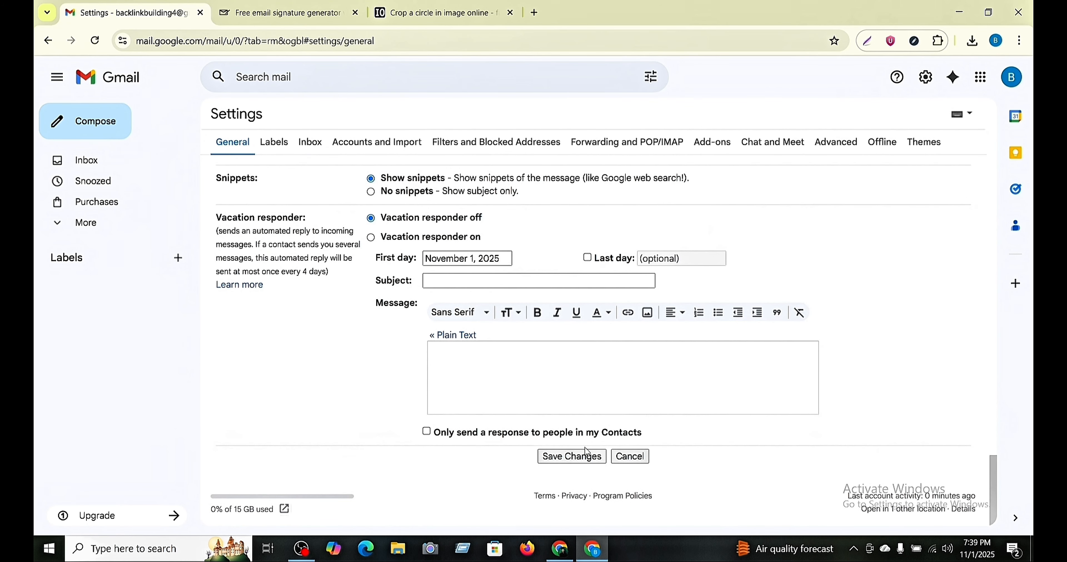
{"action": "left_click", "coordinate": [586, 457]}
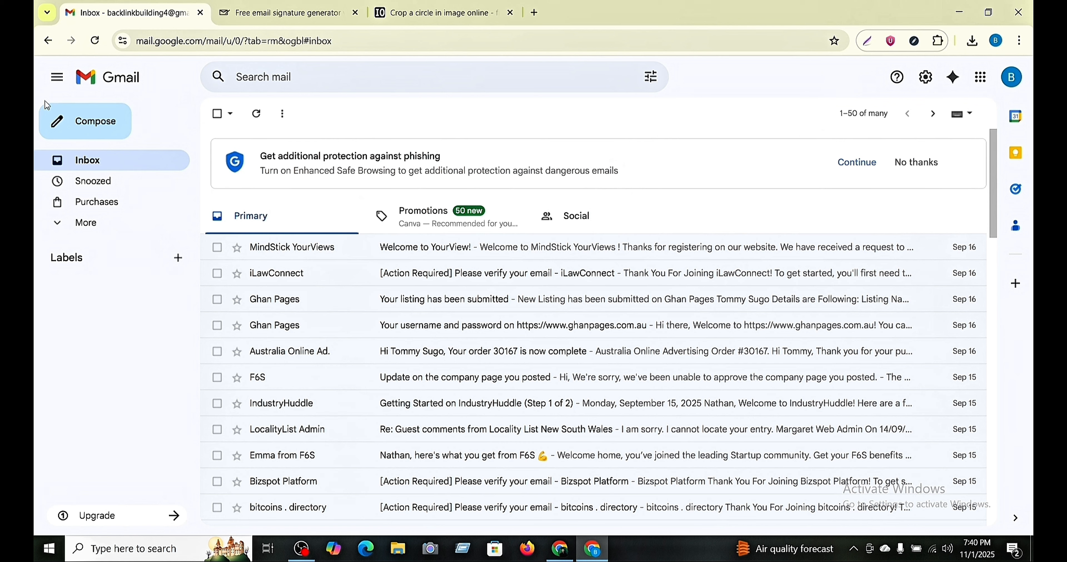
Start a new email, enter the recipient's email address, and set the subject to "Collaboration".
{"action": "left_click", "coordinate": [129, 119]}
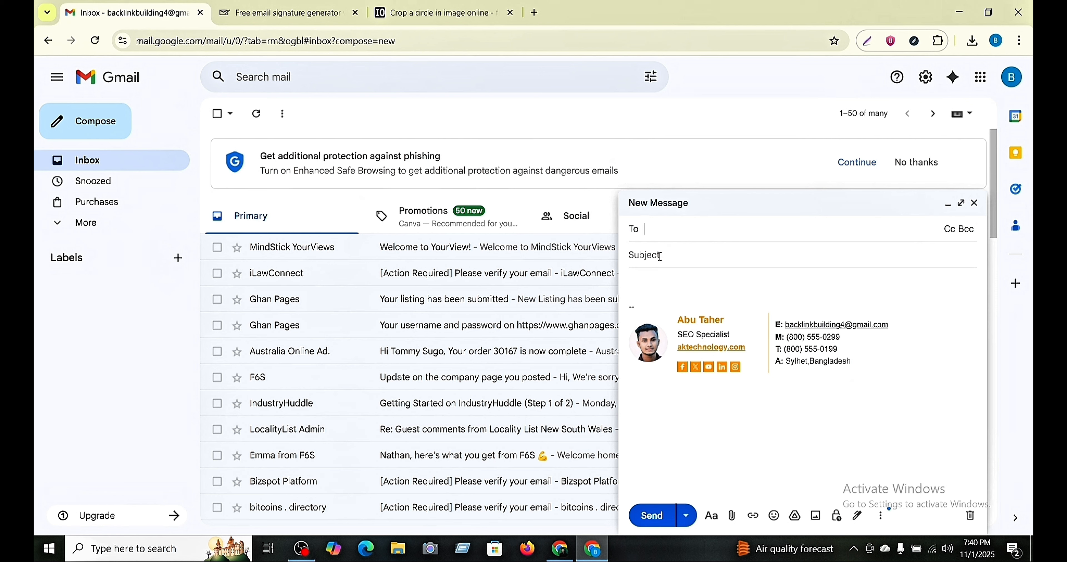
{"action": "key", "text": "ctrl+v"}
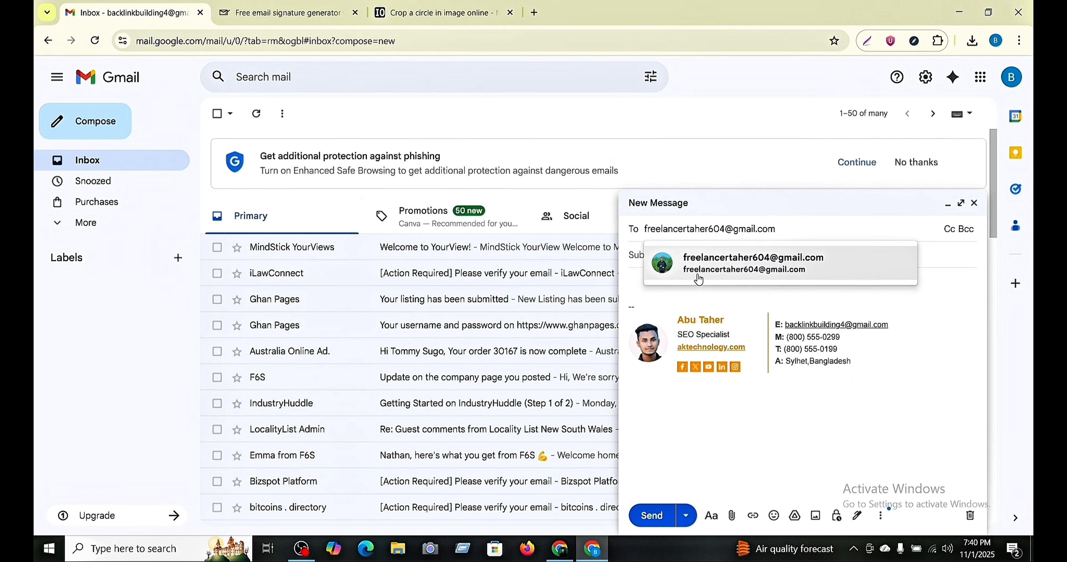
{"action": "left_click", "coordinate": [686, 268]}
{"action": "left_click", "coordinate": [668, 263]}
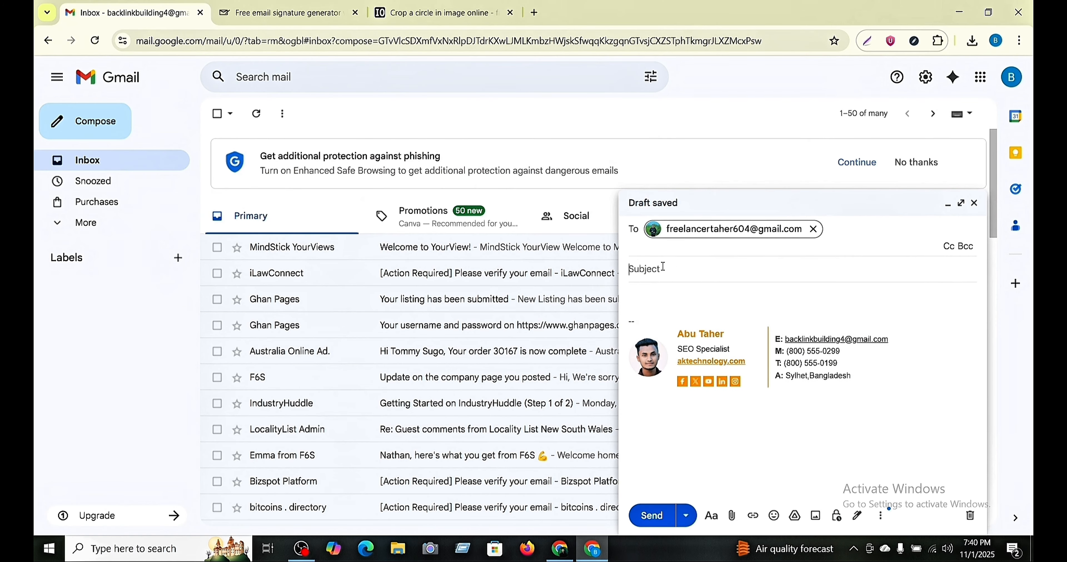
{"action": "key", "text": "ctrl+v"}
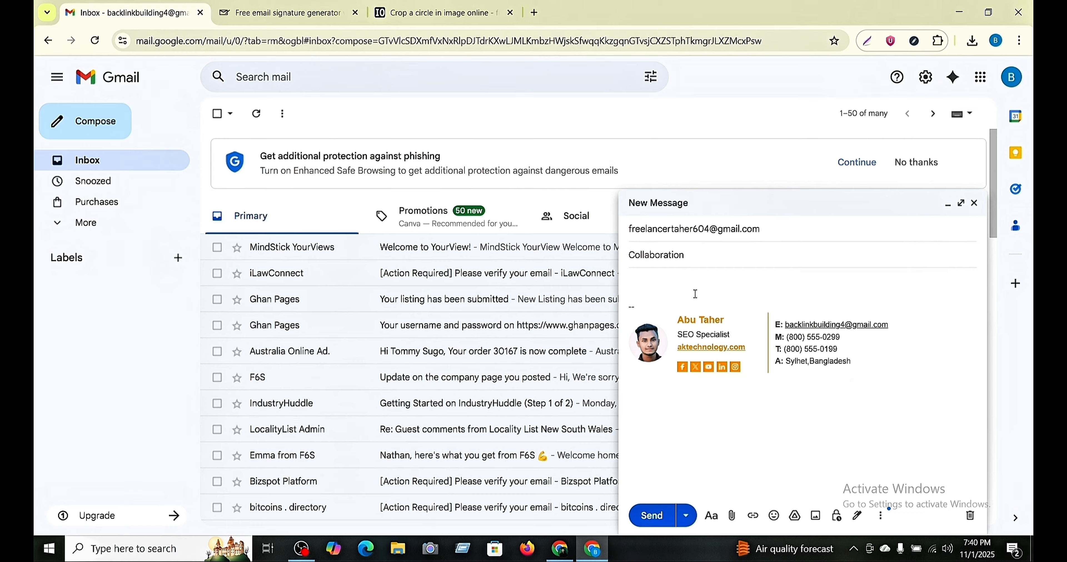
Write "How are you doing?" as the message body above the signature and send the email.
{"action": "left_click", "coordinate": [657, 287]}
{"action": "type", "text": "How are you do"}
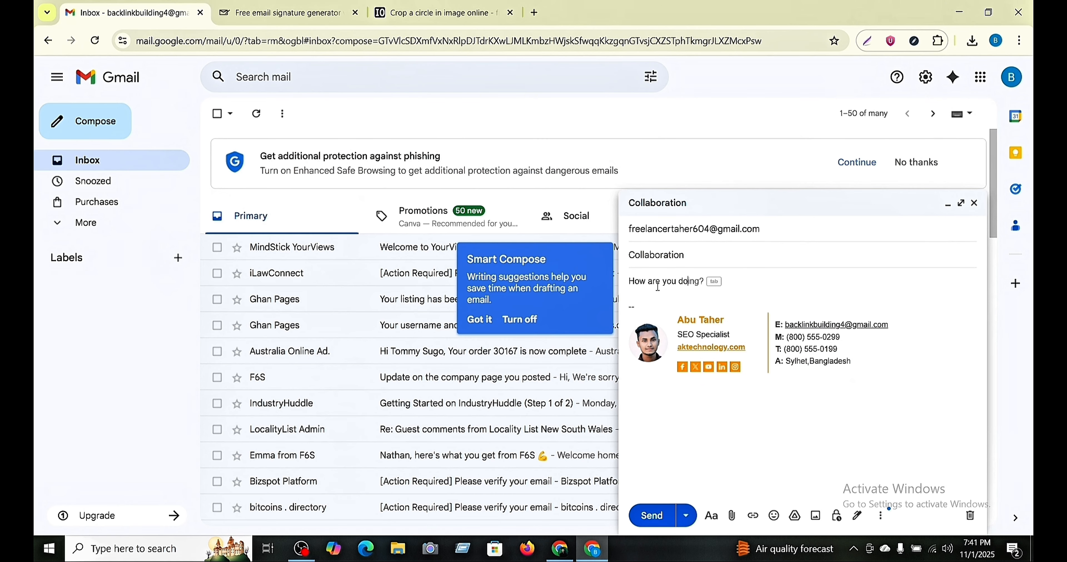
{"action": "type", "text": "ing?"}
{"action": "left_click", "coordinate": [652, 516]}
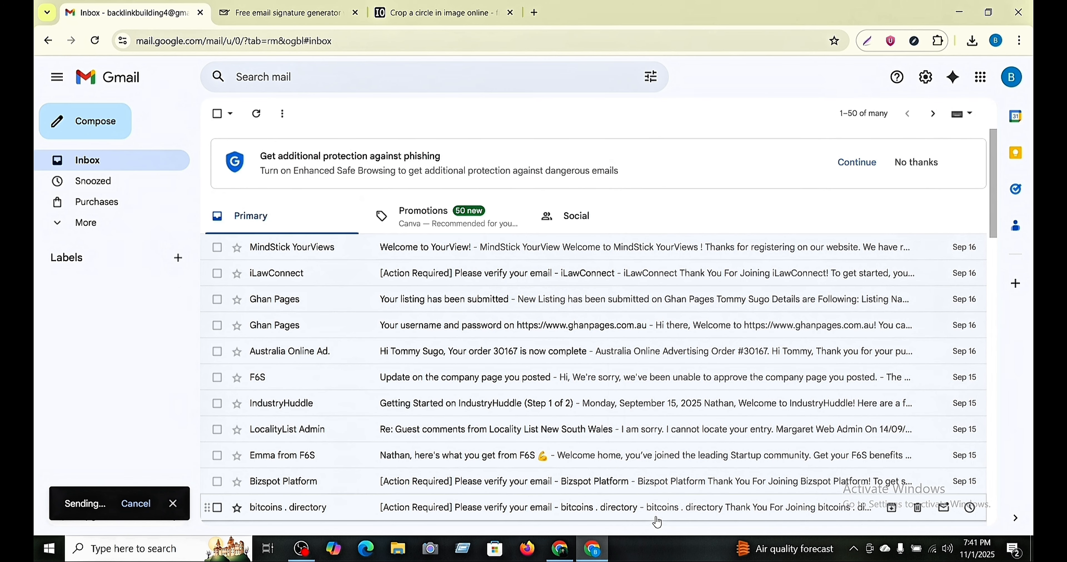